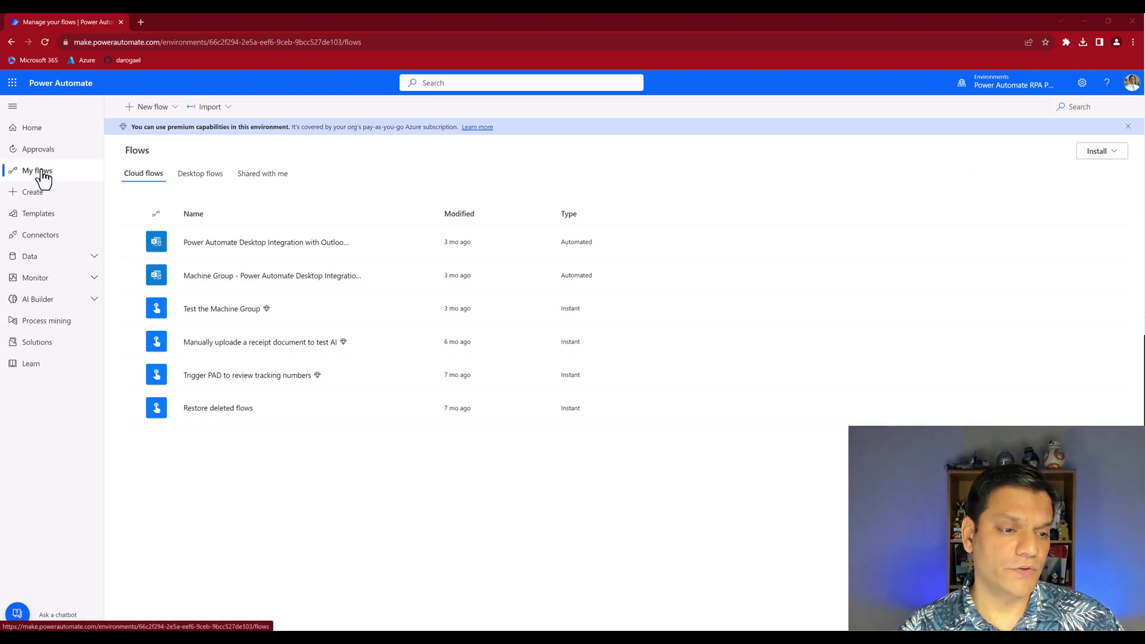
pyautogui.click(133, 275)
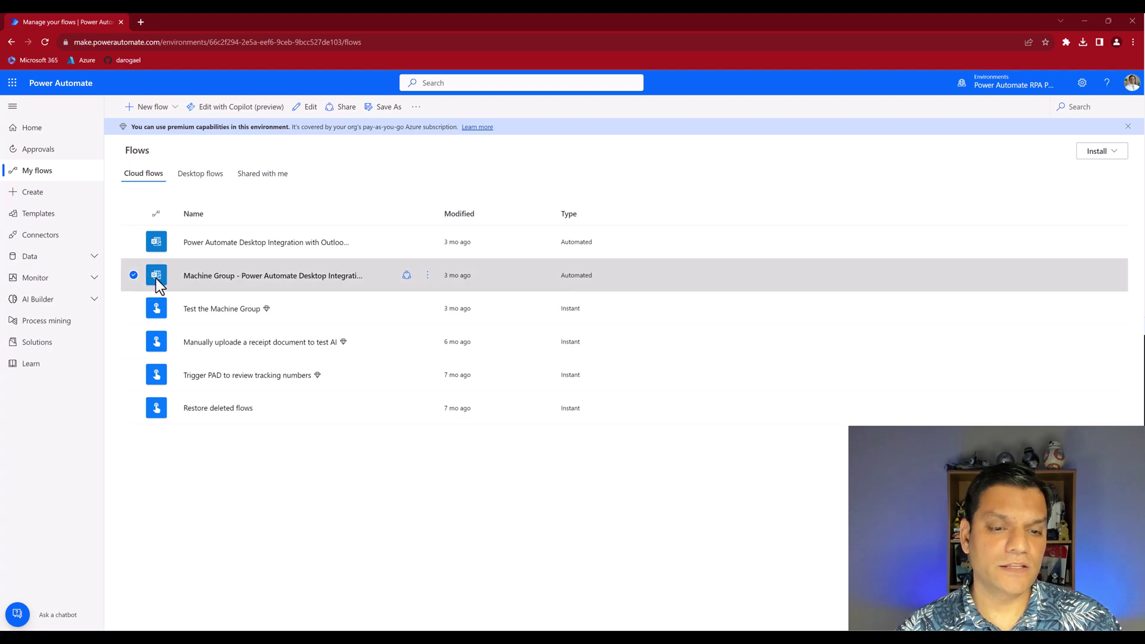
pyautogui.click(428, 281)
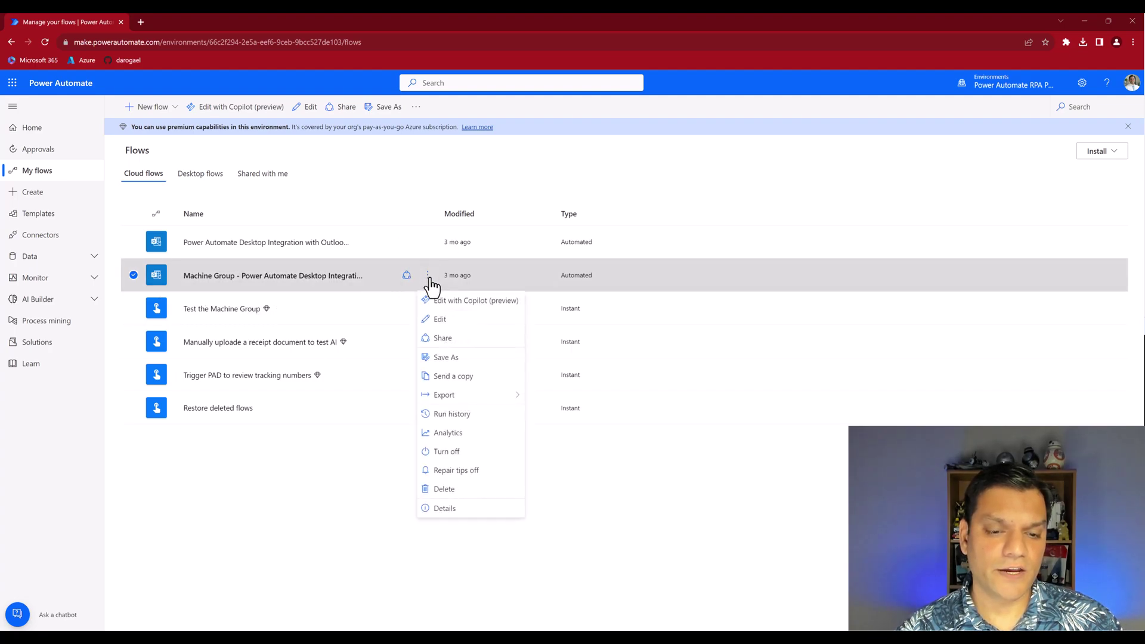
pyautogui.moveTo(474, 405)
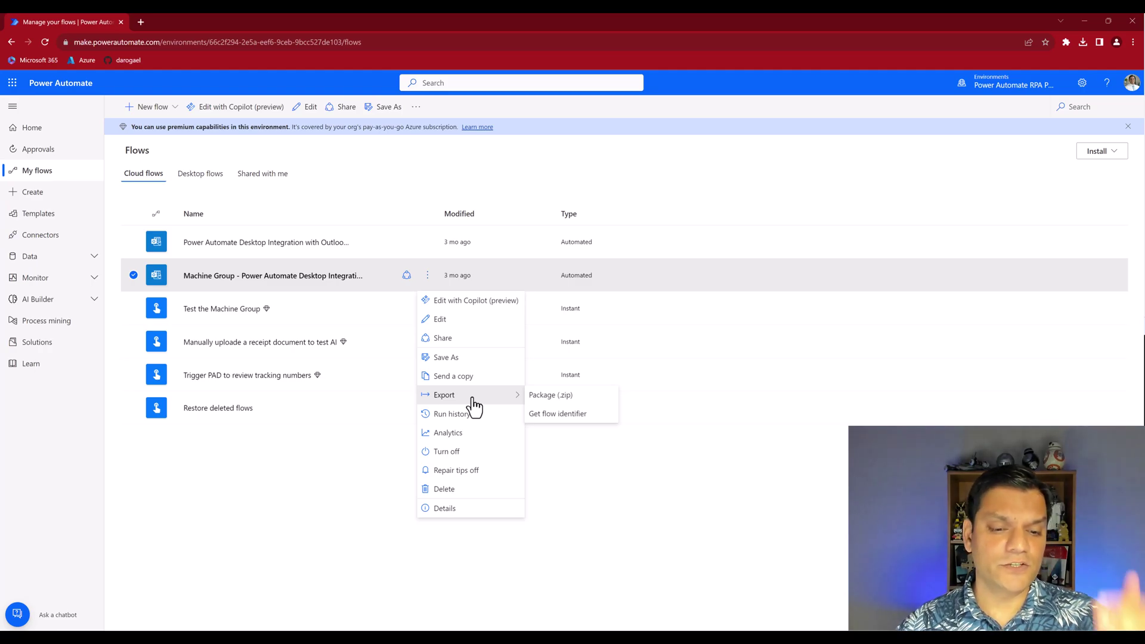
pyautogui.click(280, 519)
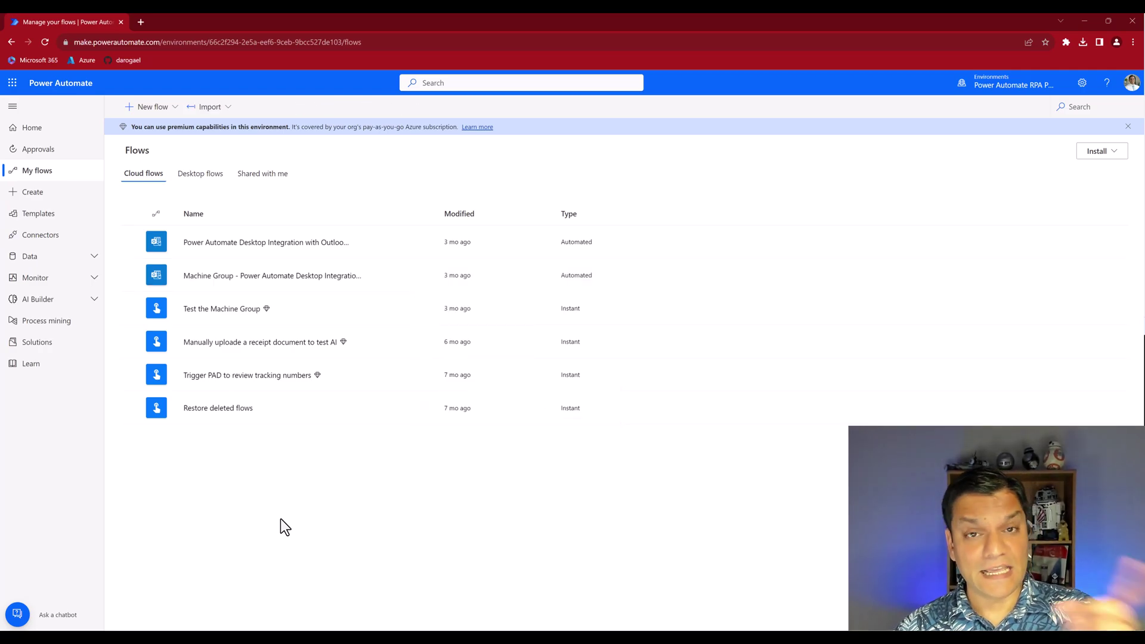
# Step: In Power Automate Desktop, open Properties for the 'Get updates of multiple tracking numbers - New' flow
pyautogui.click(686, 590)
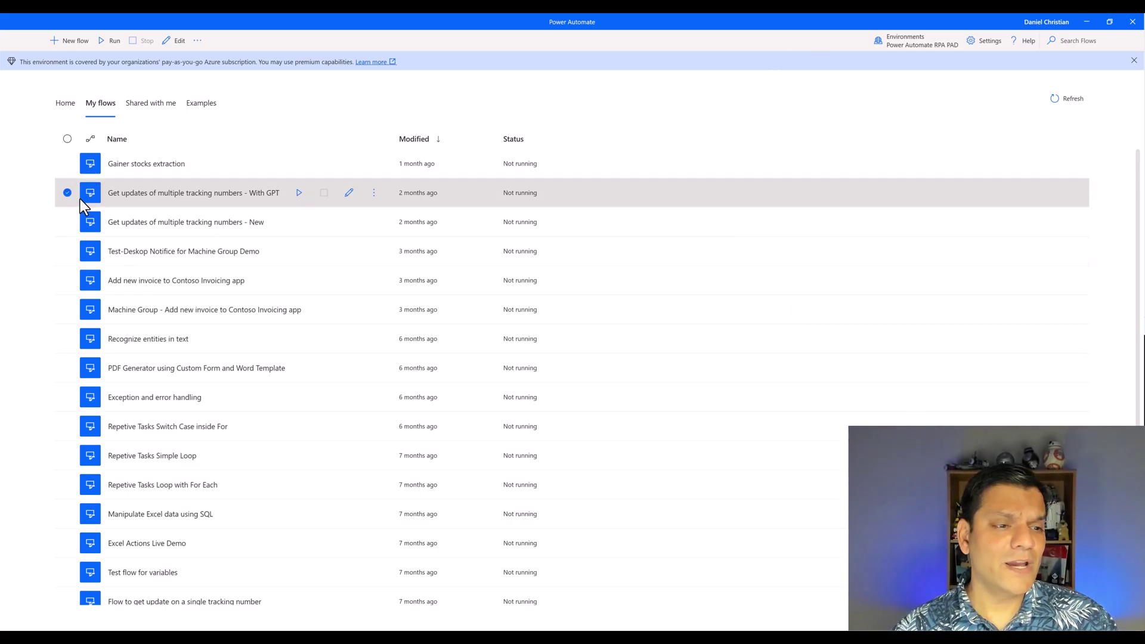
pyautogui.click(68, 222)
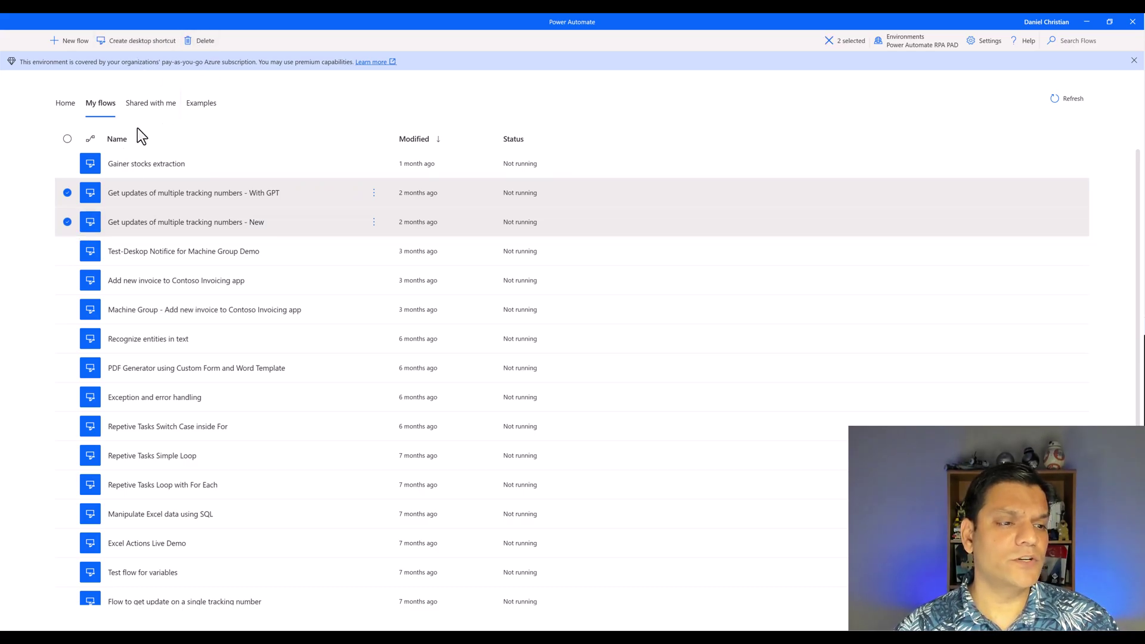
pyautogui.click(67, 193)
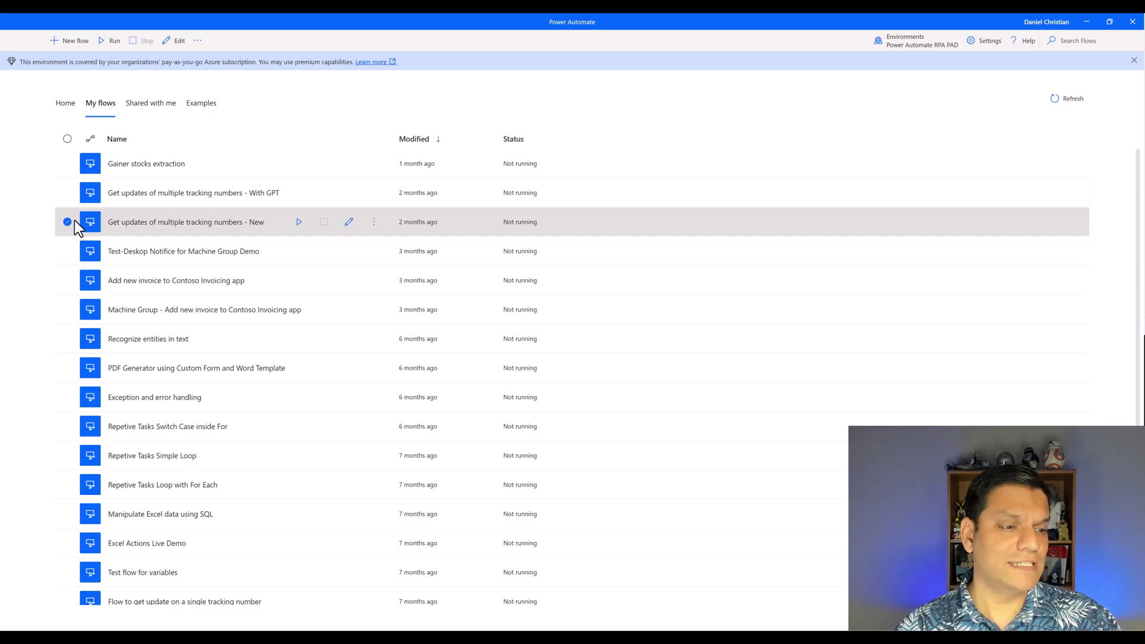
pyautogui.click(198, 43)
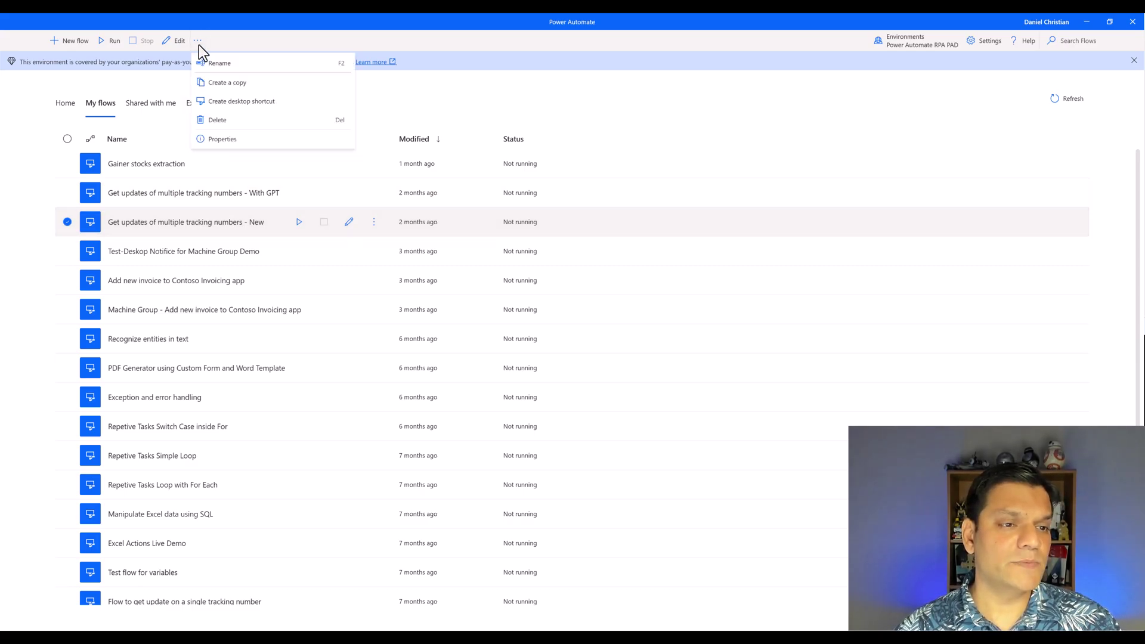
pyautogui.click(248, 32)
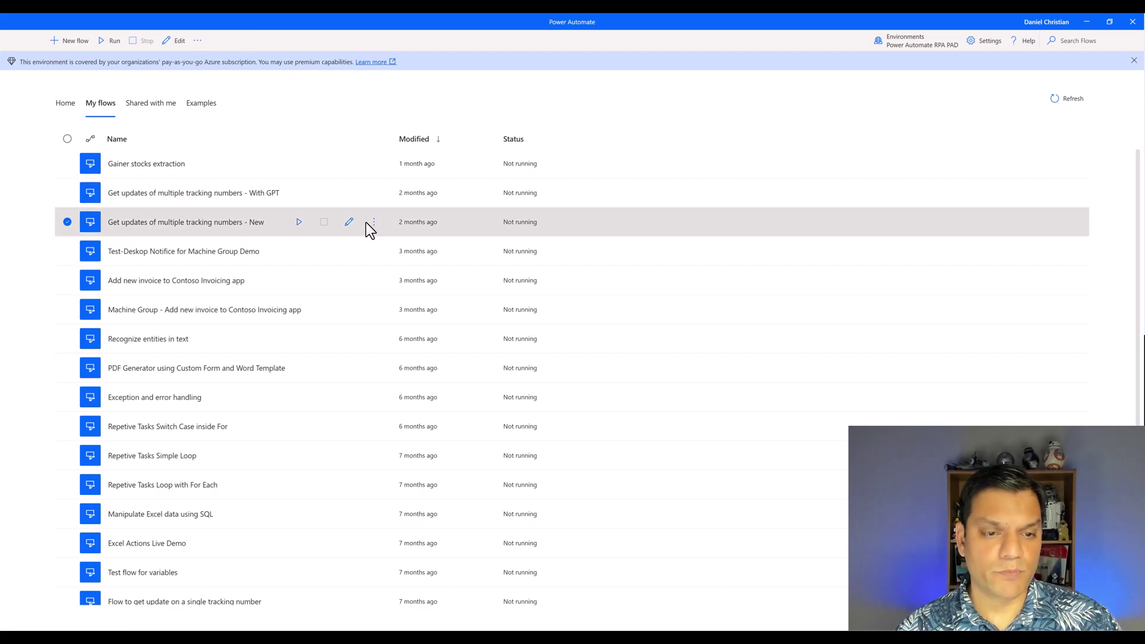
pyautogui.click(374, 223)
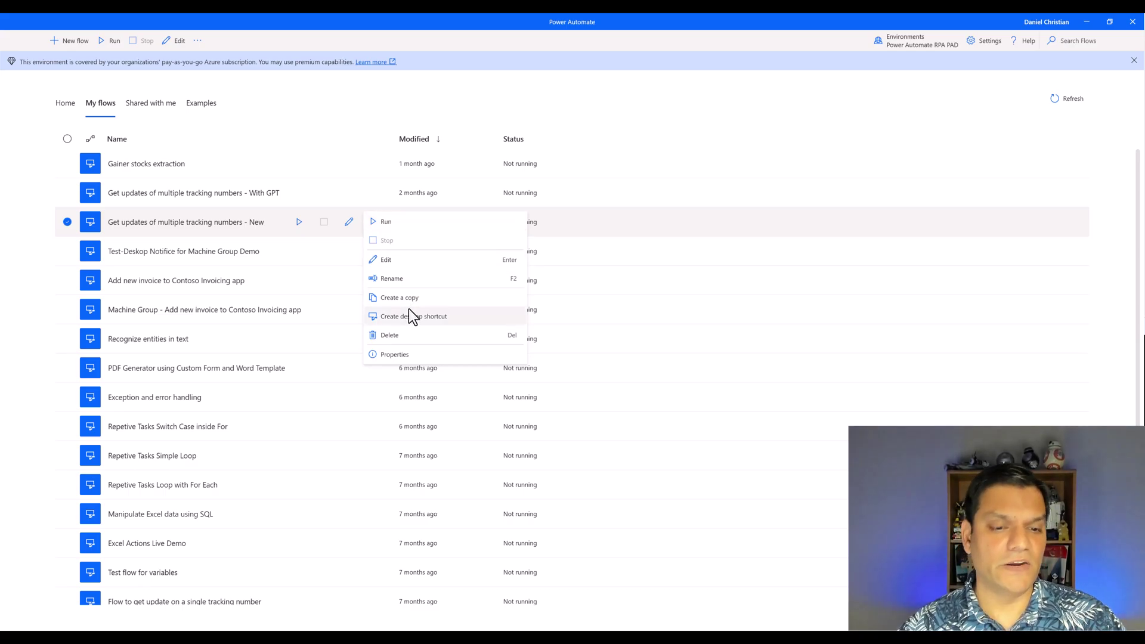
pyautogui.click(398, 356)
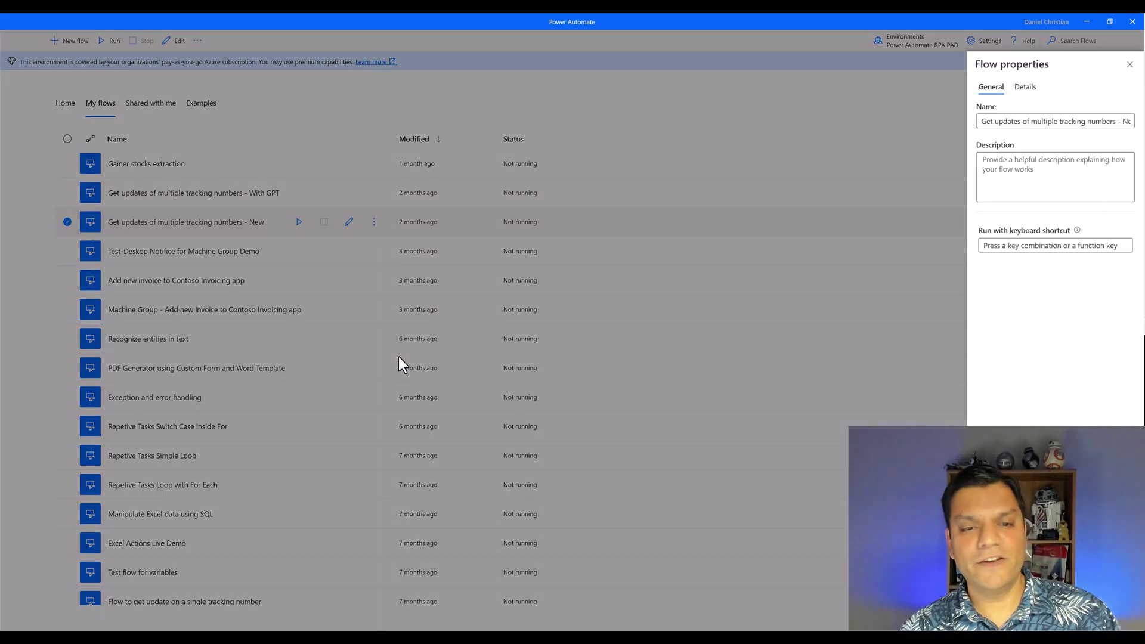
# Step: Check the New flow's owner, dates and flow ID on the Details tab, then return to the web portal
pyautogui.click(1017, 89)
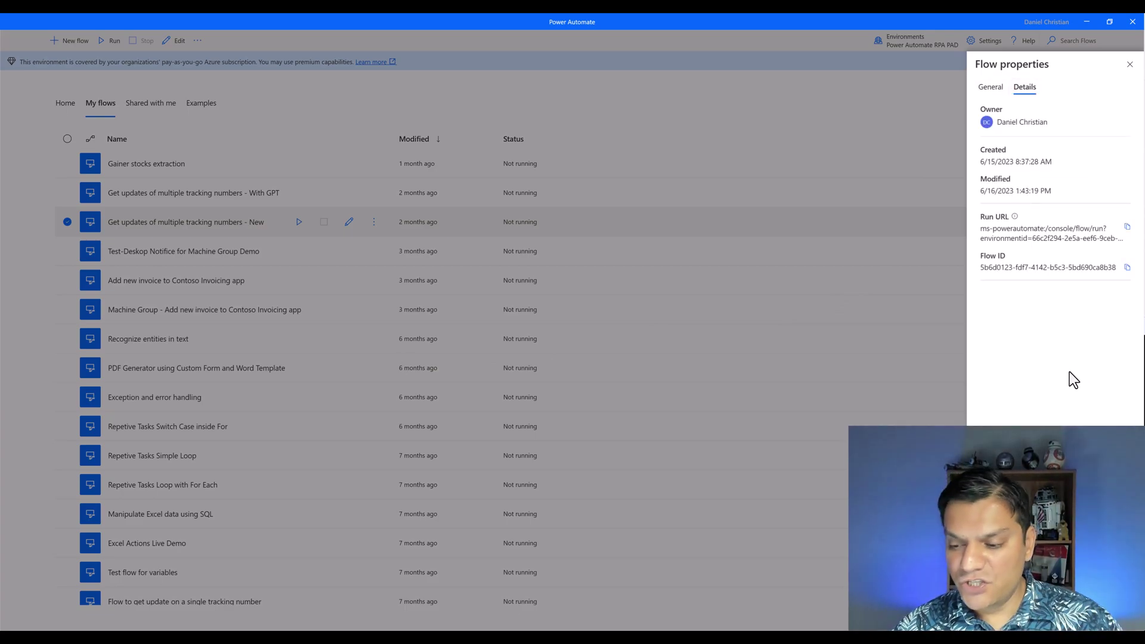
pyautogui.click(702, 473)
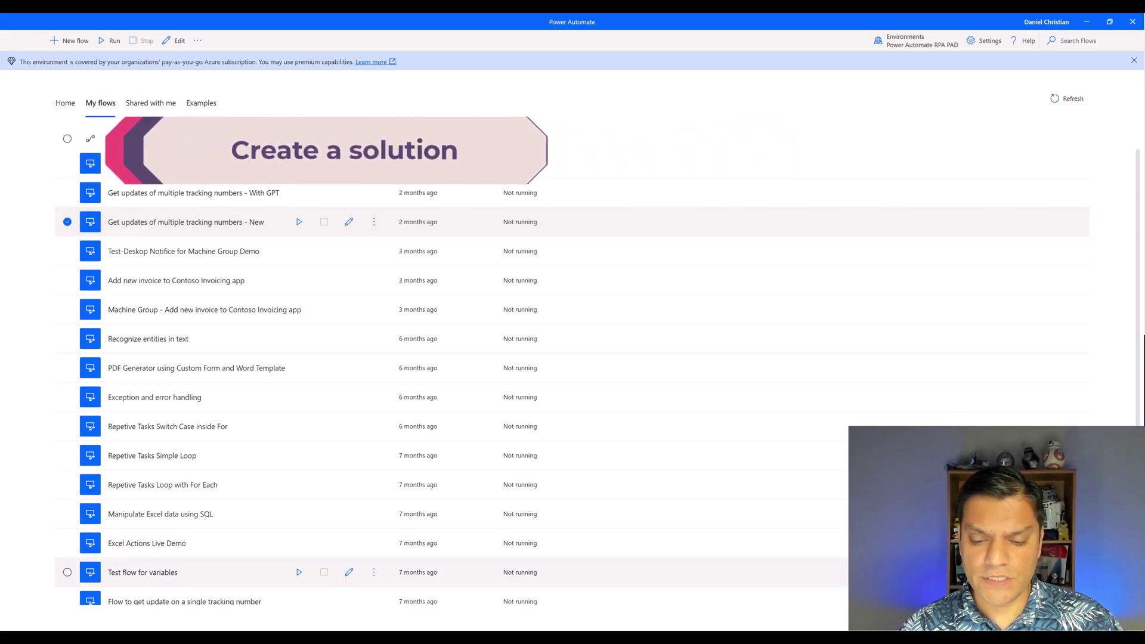
pyautogui.hotkey('alt', 'Tab')
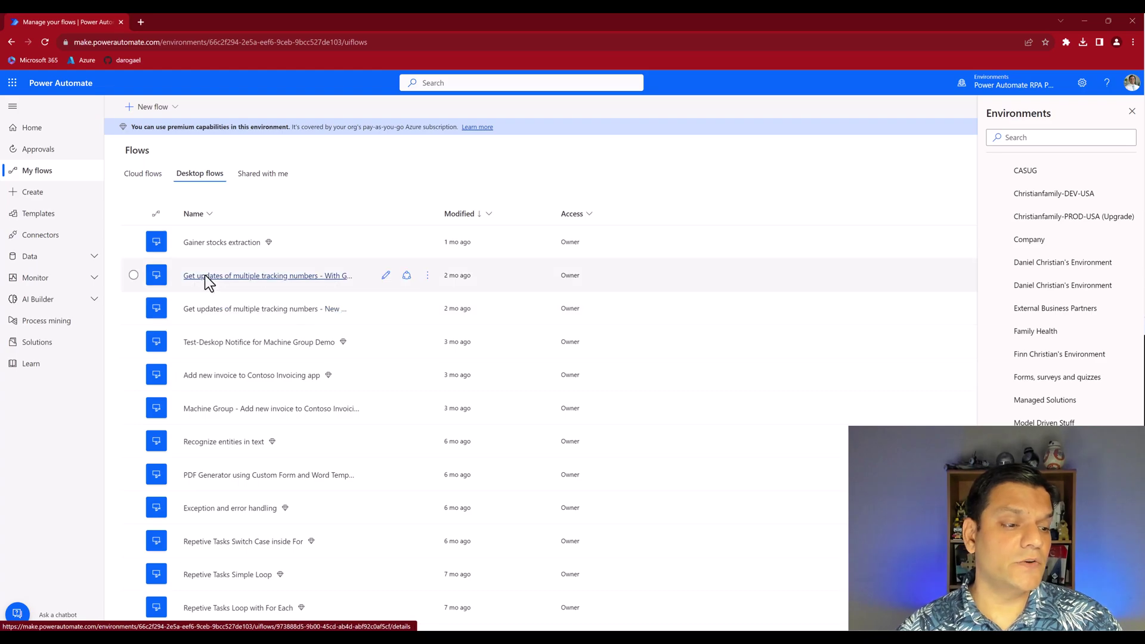
# Step: Open a blank New solution form from the Solutions area, with the Environments panel dismissed
pyautogui.click(53, 352)
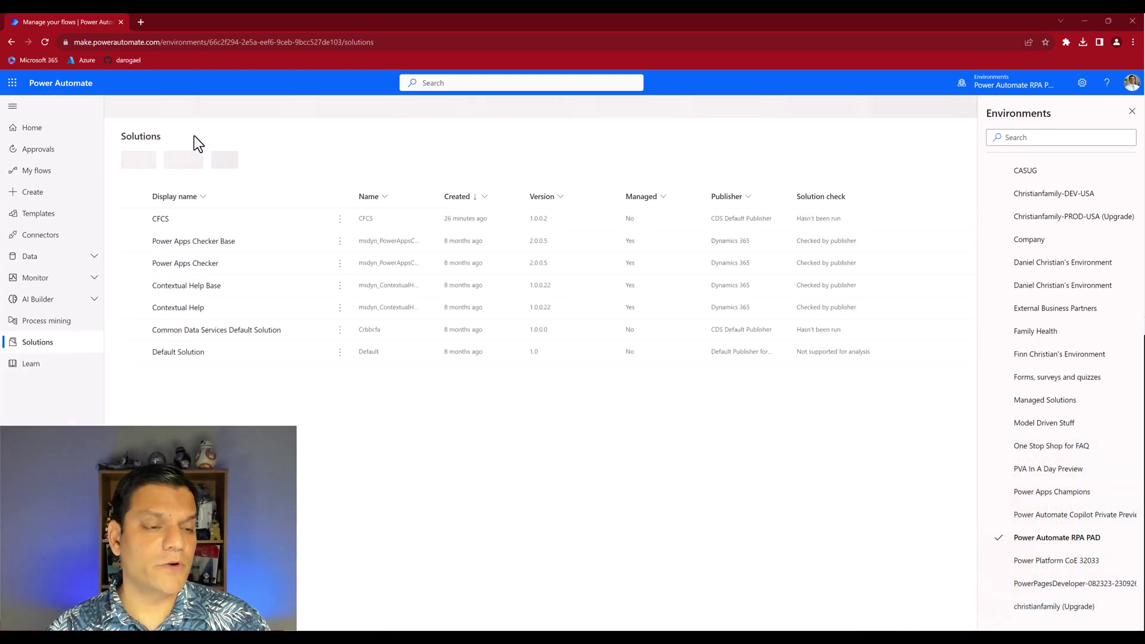
pyautogui.click(153, 116)
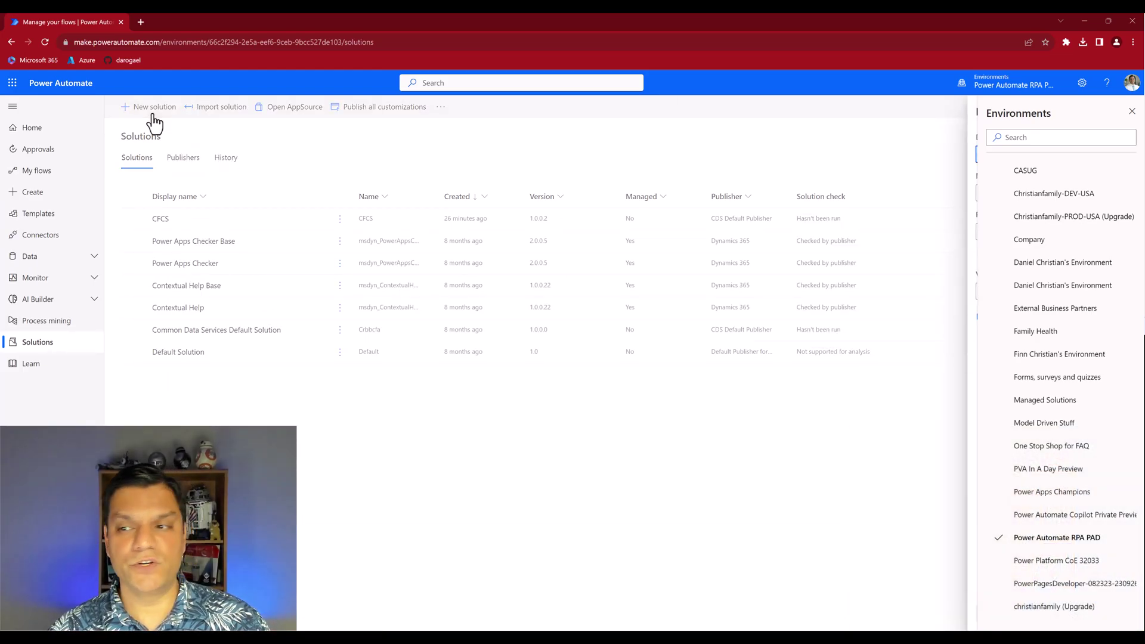
pyautogui.click(1131, 111)
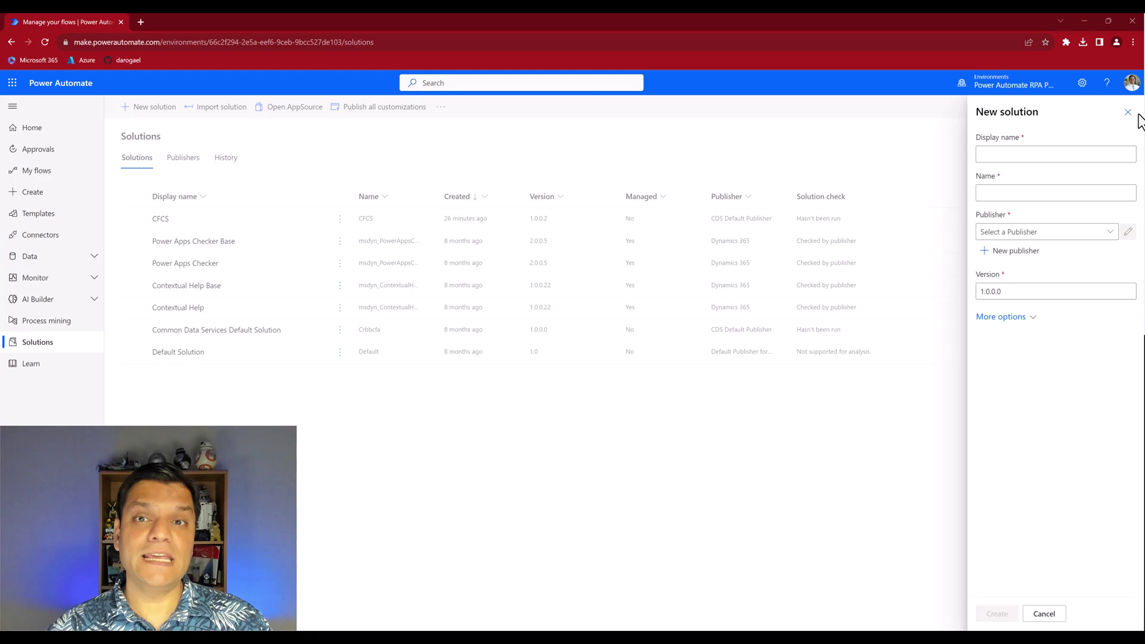
# Step: Create the 'Live Demo' solution with publisher CDS Default Publisher and version 1.0.0.0
pyautogui.click(1025, 154)
pyautogui.write('Live Demo')
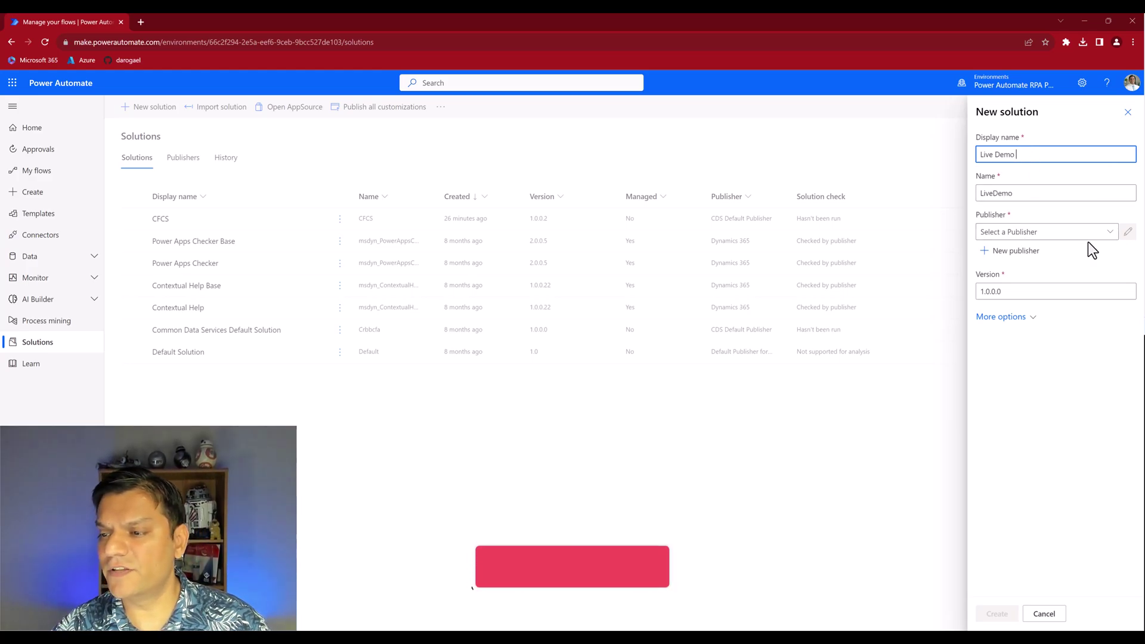
pyautogui.click(1105, 238)
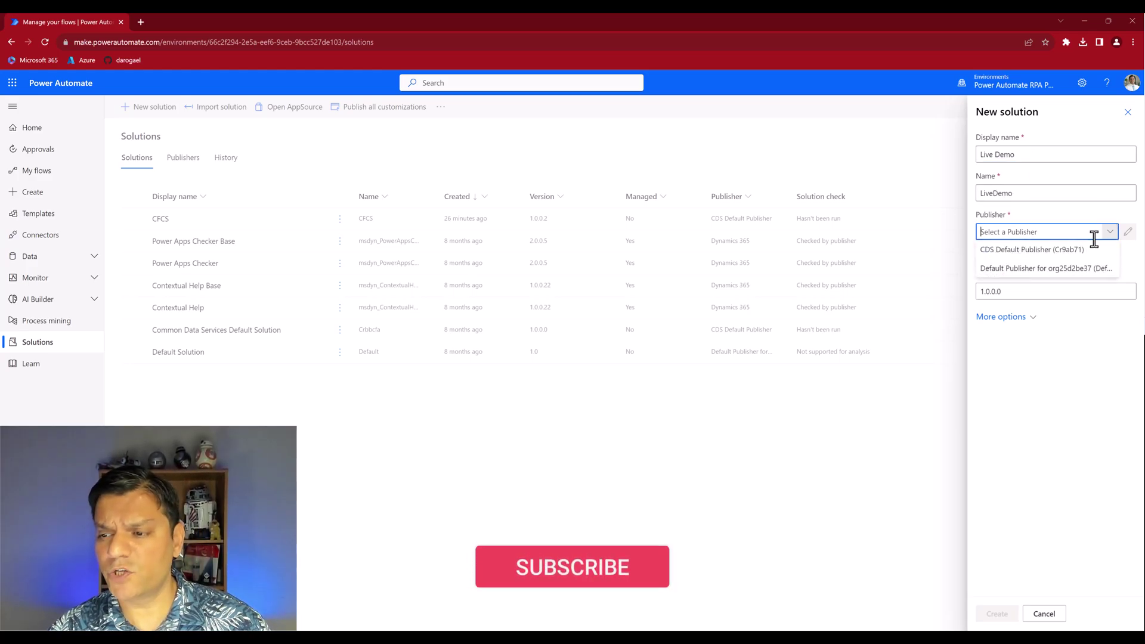
pyautogui.click(1082, 248)
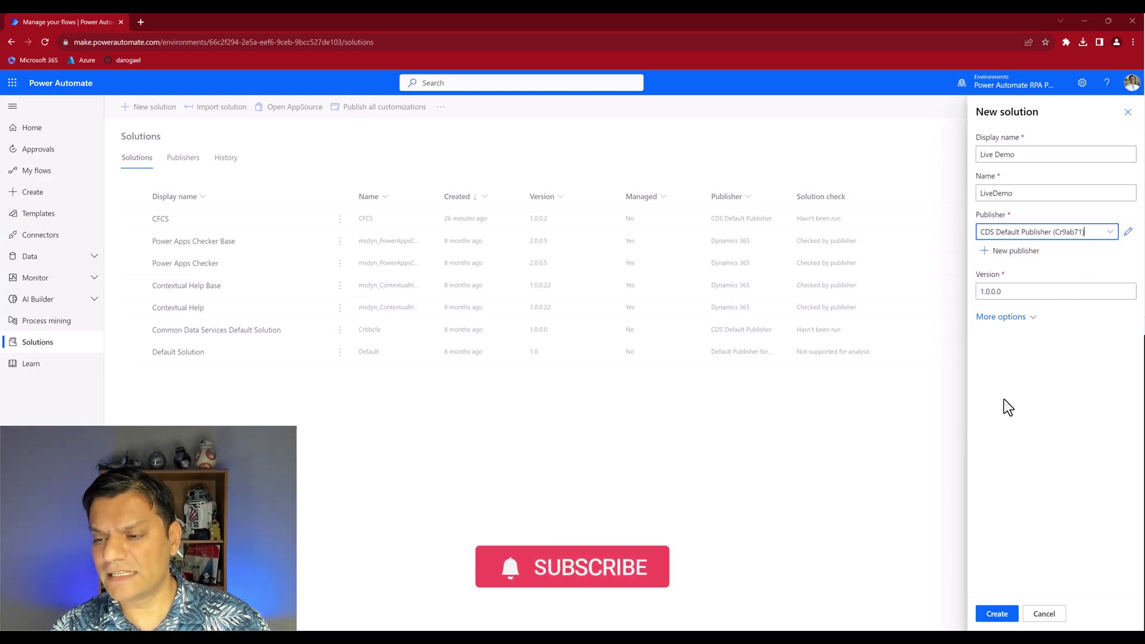
pyautogui.click(1007, 322)
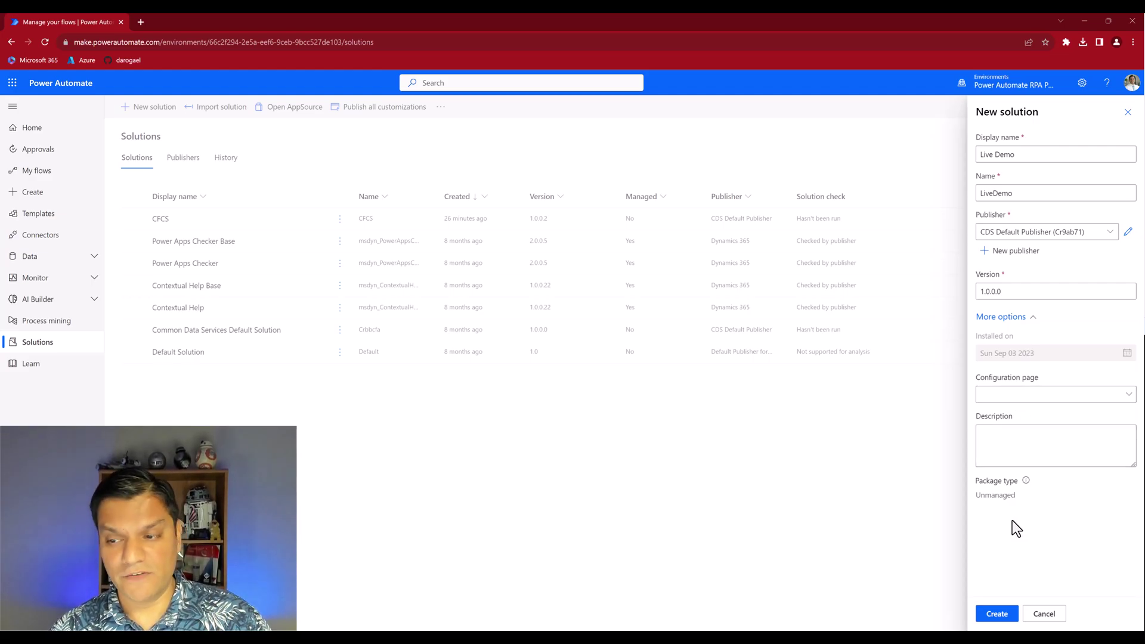
pyautogui.click(994, 615)
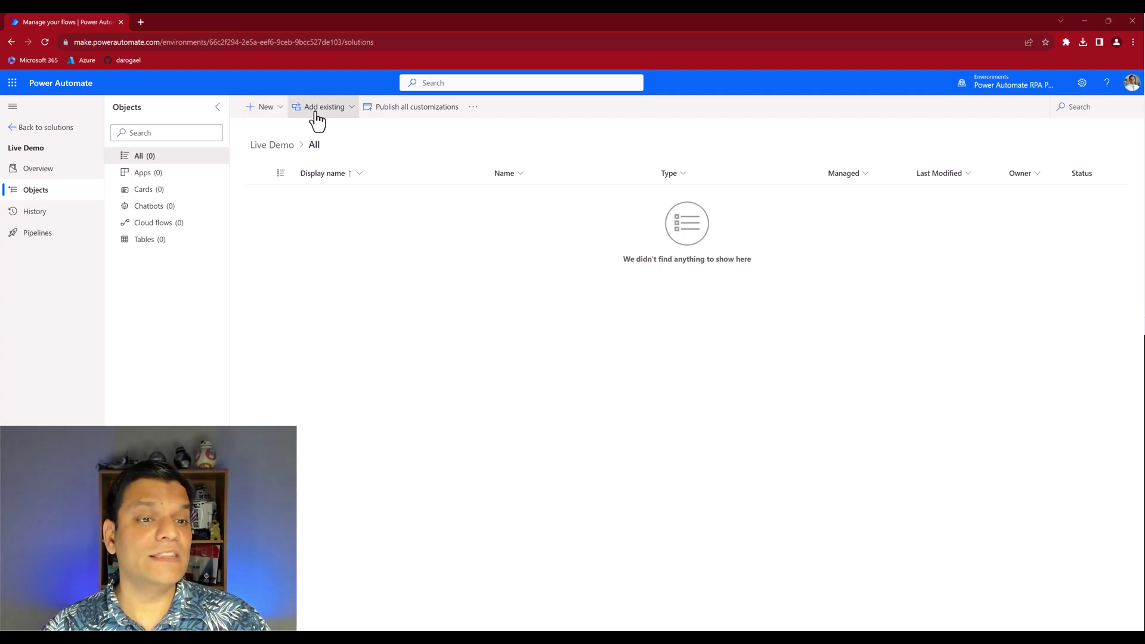
# Step: Add the existing desktop flow 'Get updates of multiple tracking numbers - New' to Live Demo, then return to Solutions
pyautogui.click(347, 125)
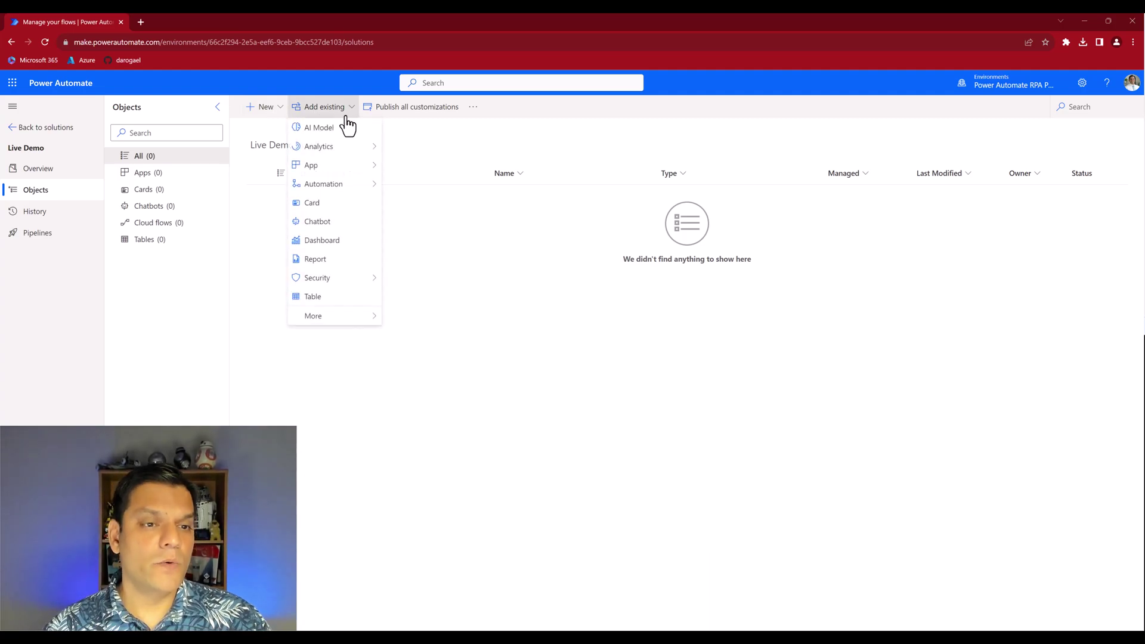
pyautogui.click(338, 192)
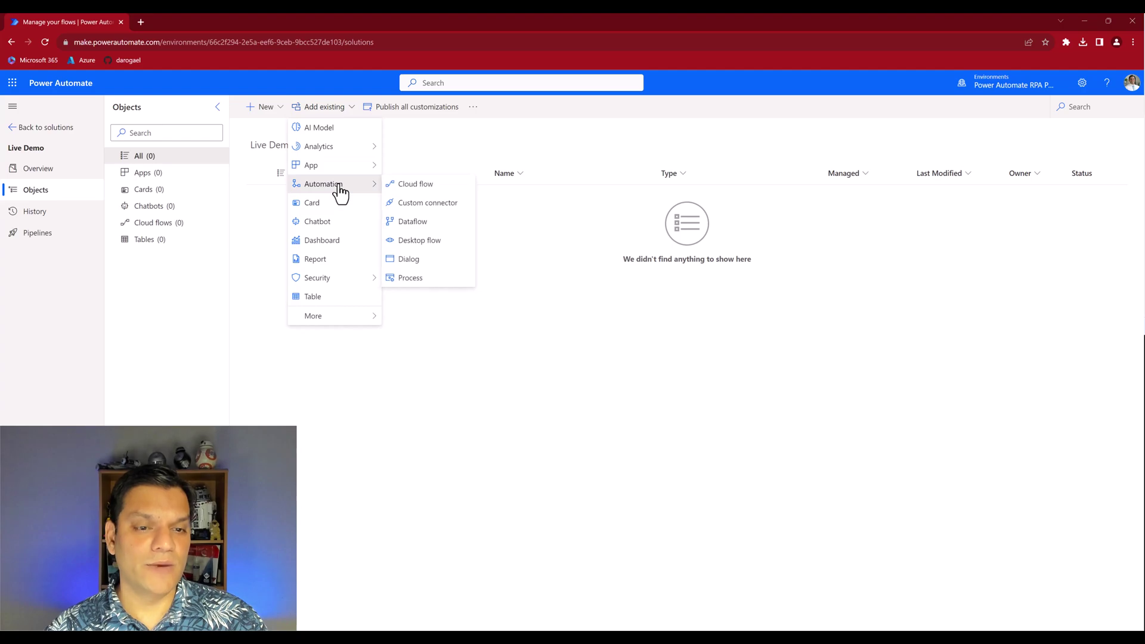
pyautogui.click(412, 242)
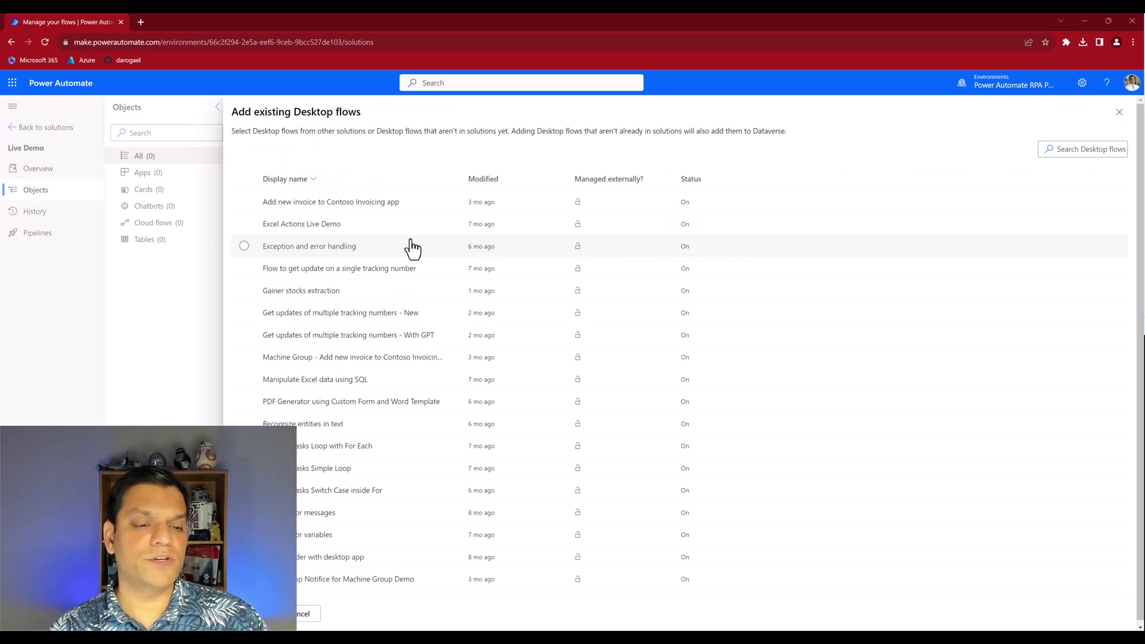
pyautogui.click(244, 312)
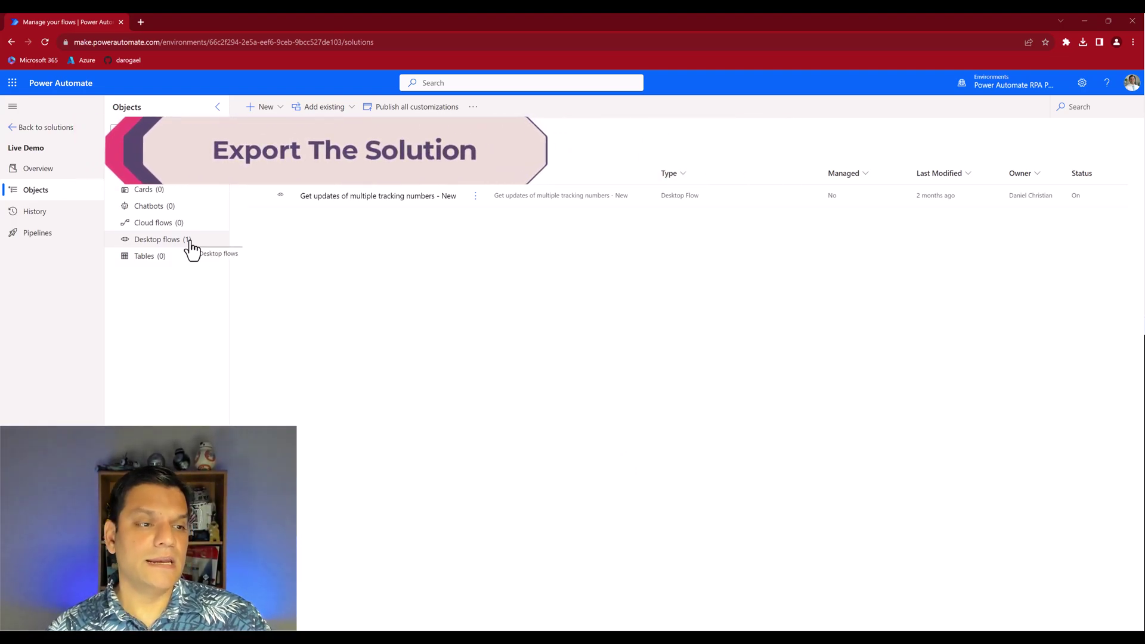
pyautogui.click(70, 128)
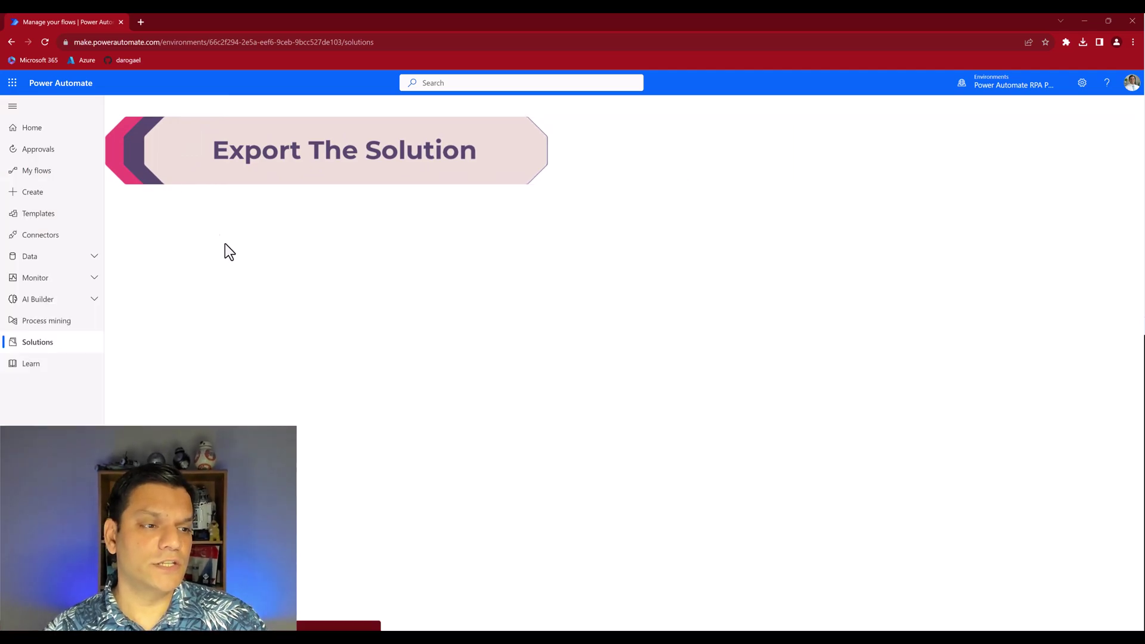
# Step: Select the Live Demo solution and show its Solution checker options
pyautogui.click(133, 218)
pyautogui.click(133, 218)
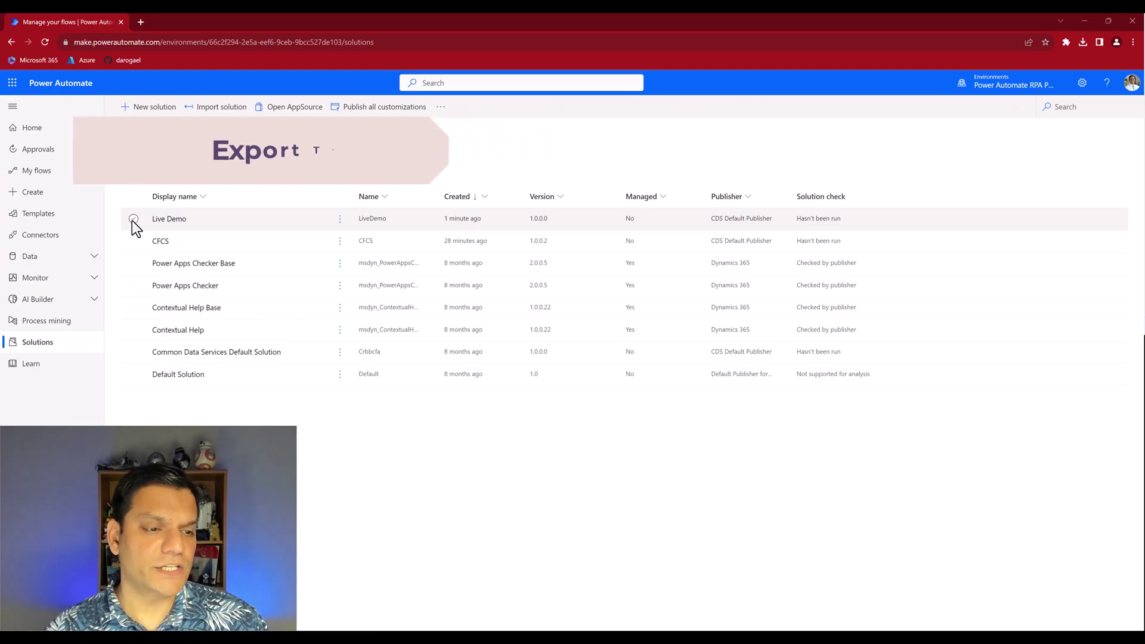
pyautogui.click(133, 219)
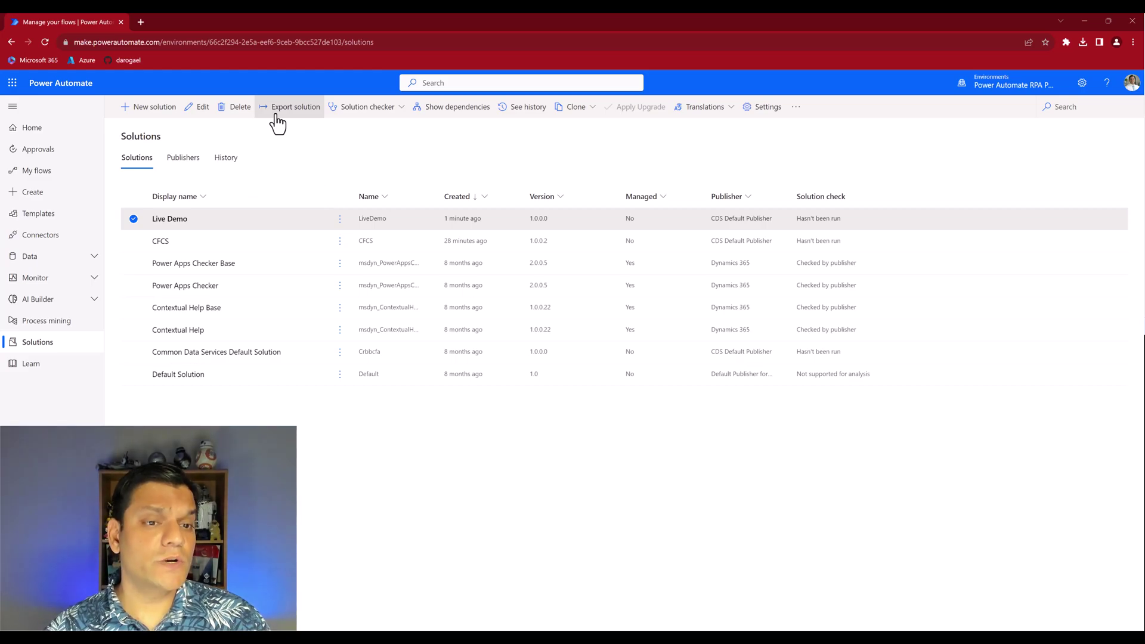
pyautogui.click(355, 116)
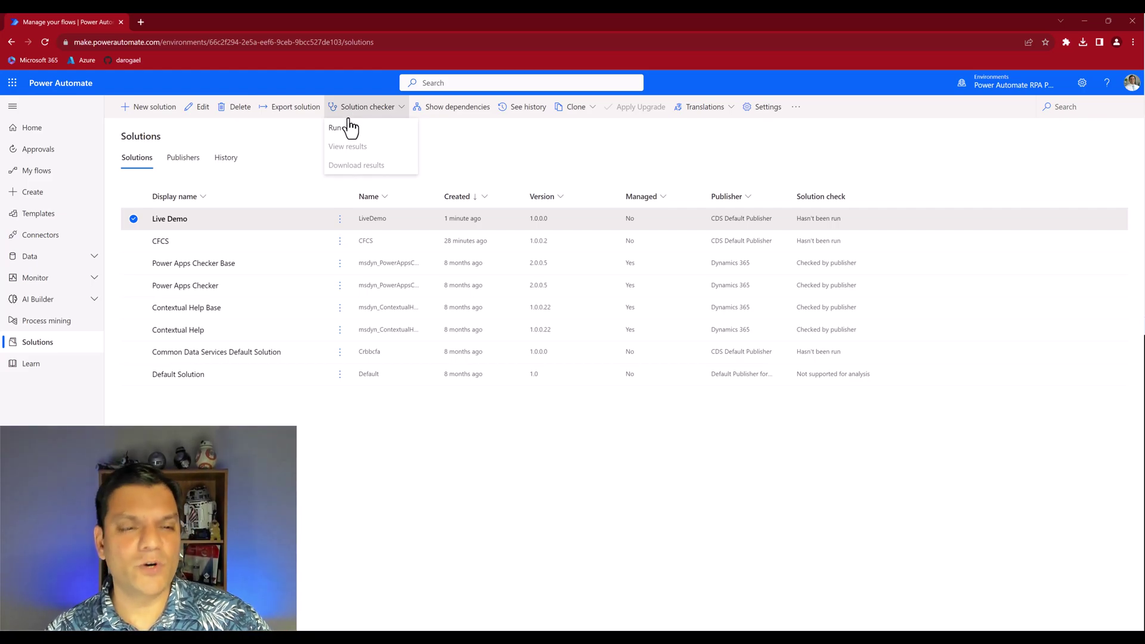
# Step: Publish all customizations and reach Live Demo's export settings at version 1.0.0.1, Managed
pyautogui.click(298, 146)
pyautogui.click(295, 116)
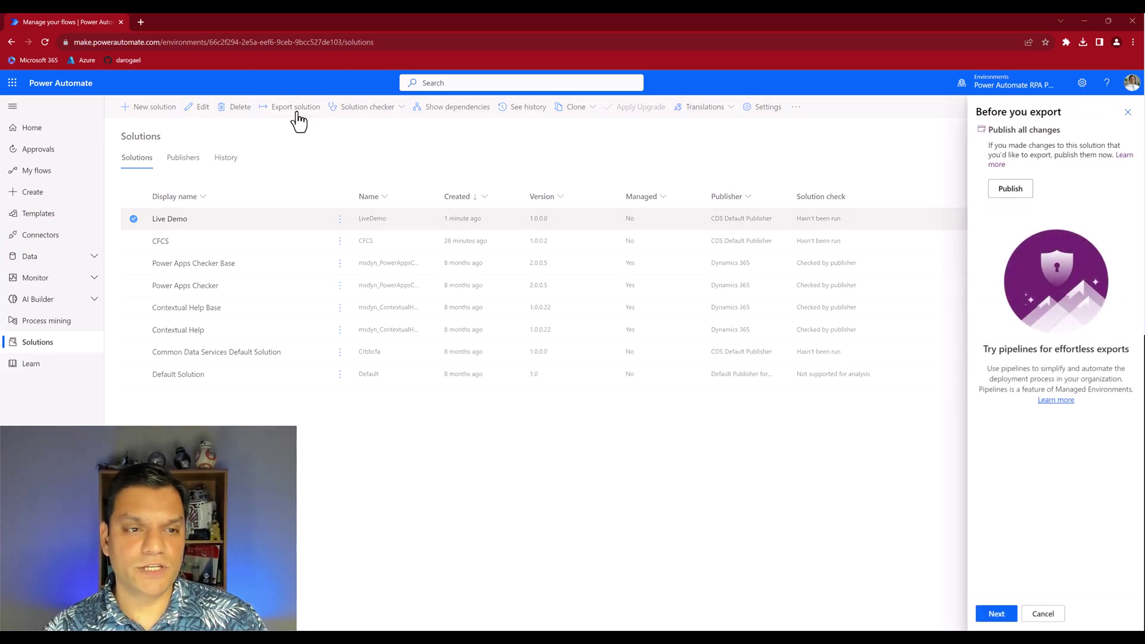
pyautogui.click(1013, 191)
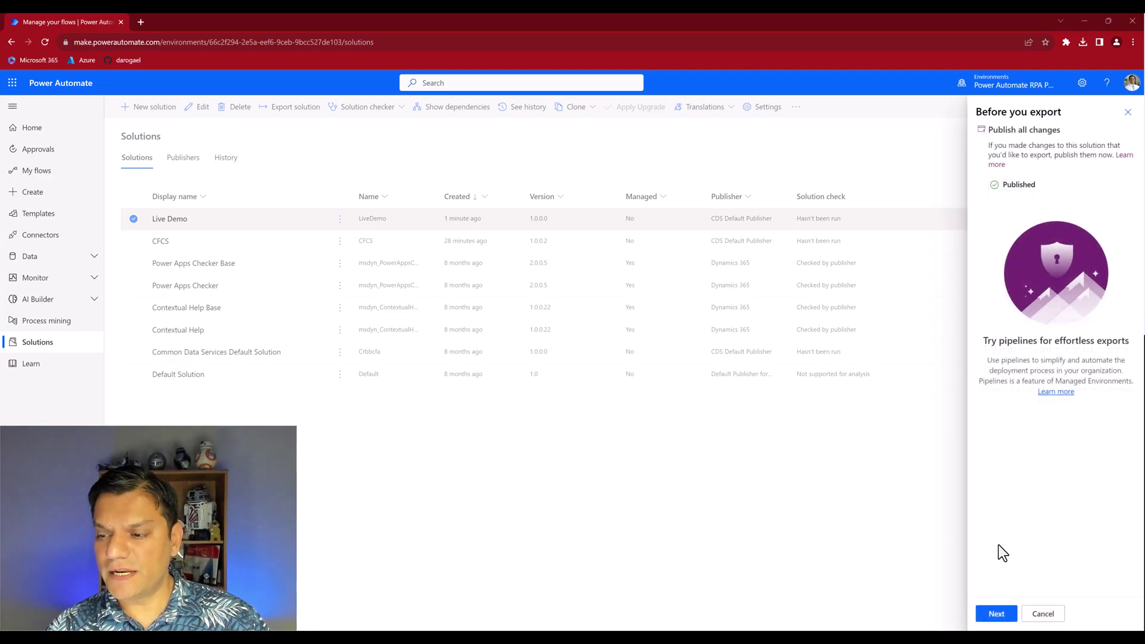
pyautogui.click(996, 613)
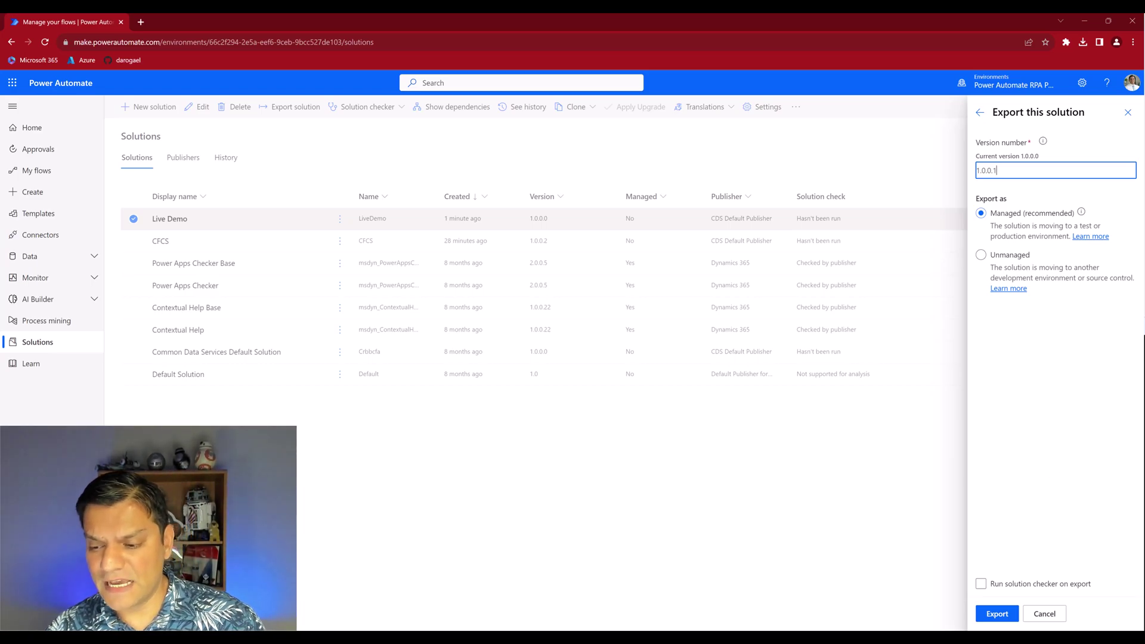
# Step: Export Live Demo as managed and download LiveDemo_1_0_0_1_managed.zip
pyautogui.click(996, 615)
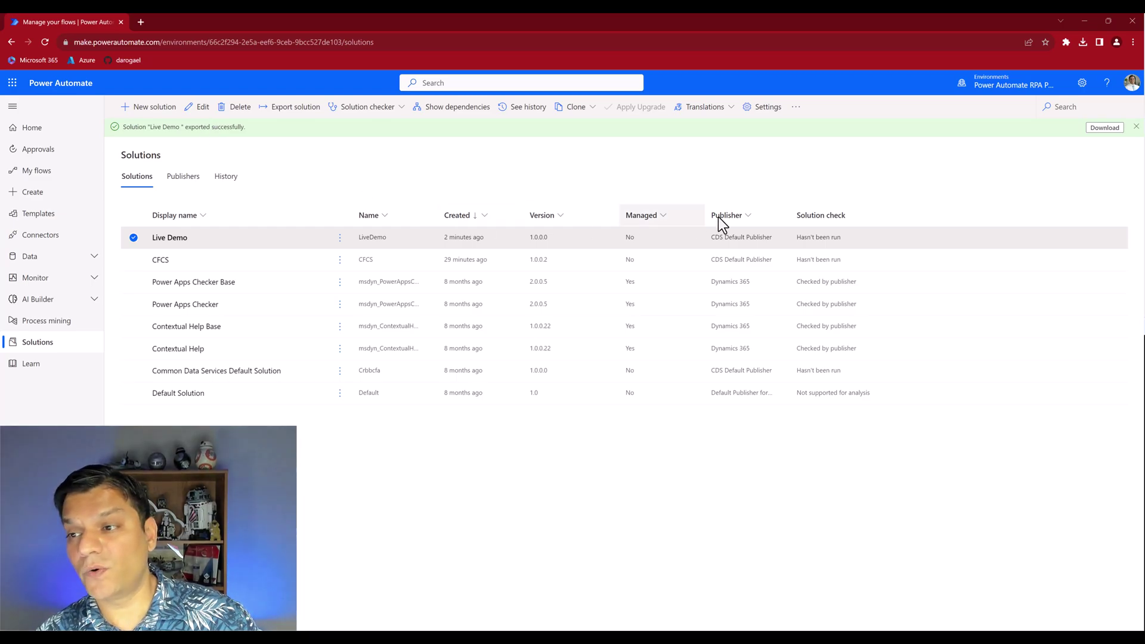
pyautogui.click(1093, 134)
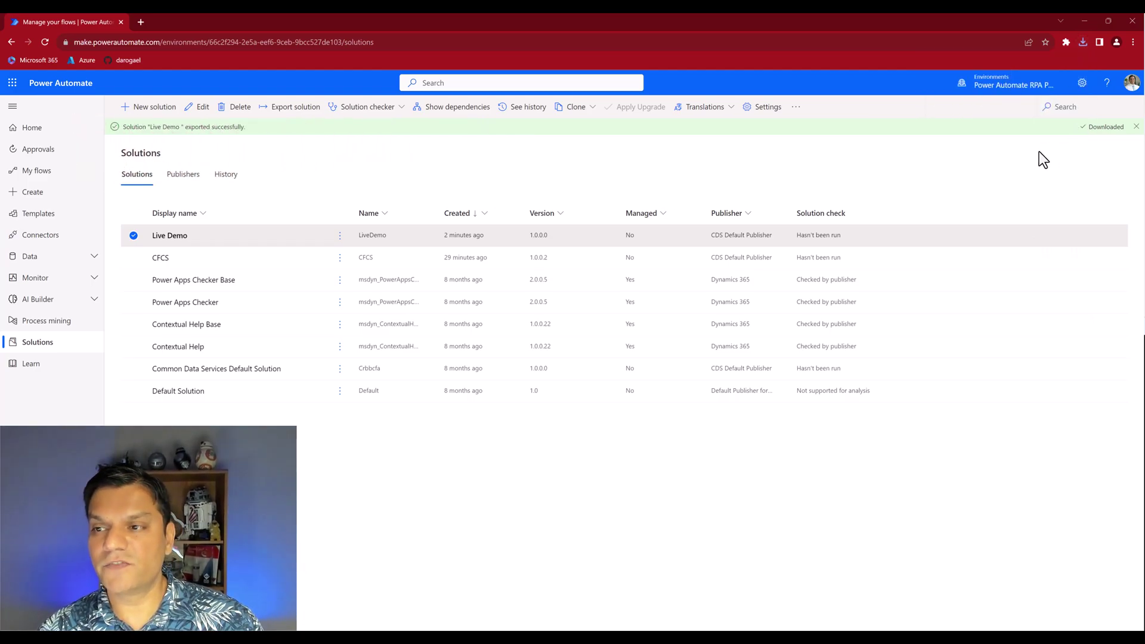
# Step: Switch to the Managed Solutions environment and begin a solution import there
pyautogui.click(1007, 86)
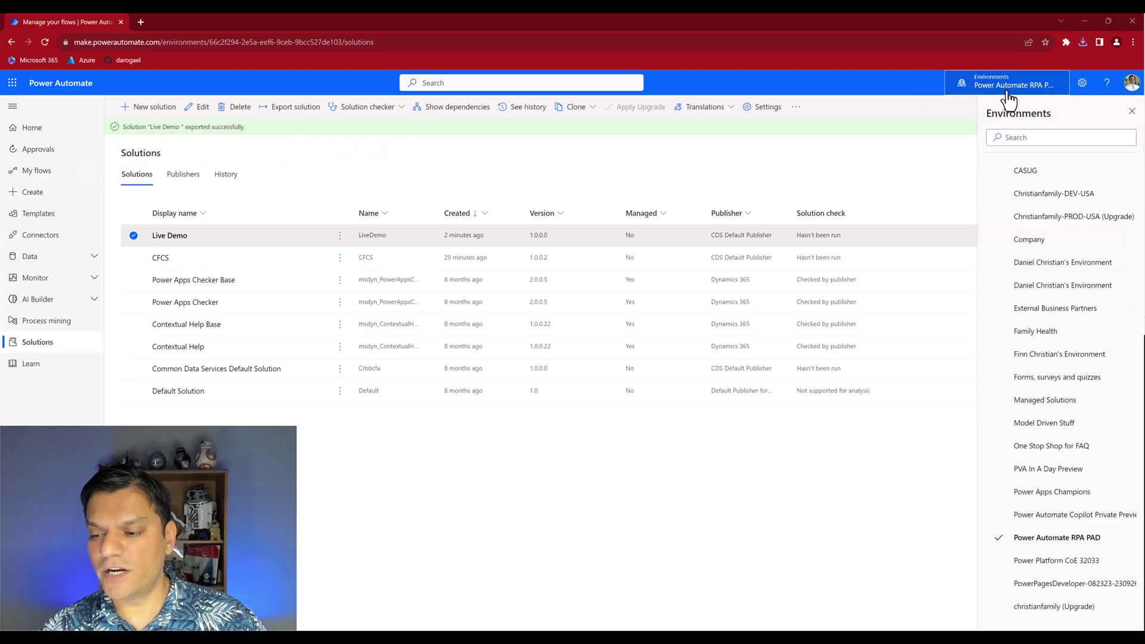
pyautogui.click(1043, 399)
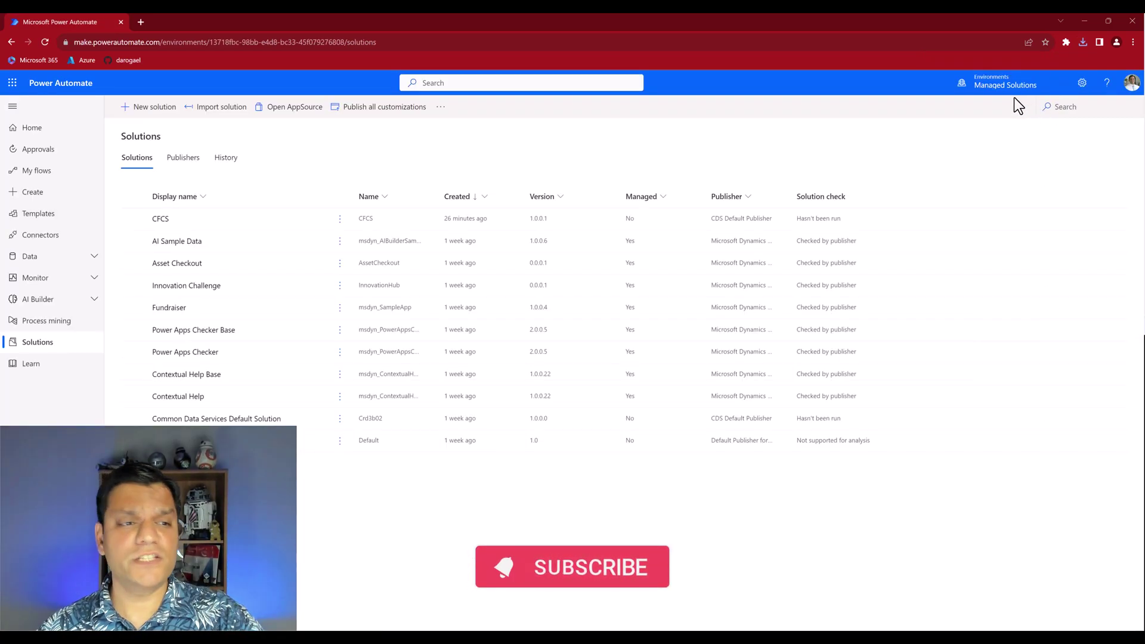
pyautogui.click(214, 115)
# Step: Import LiveDemo_1_0_0_1_managed.zip so Live Demo 1.0.0.1 is listed as managed
pyautogui.click(846, 196)
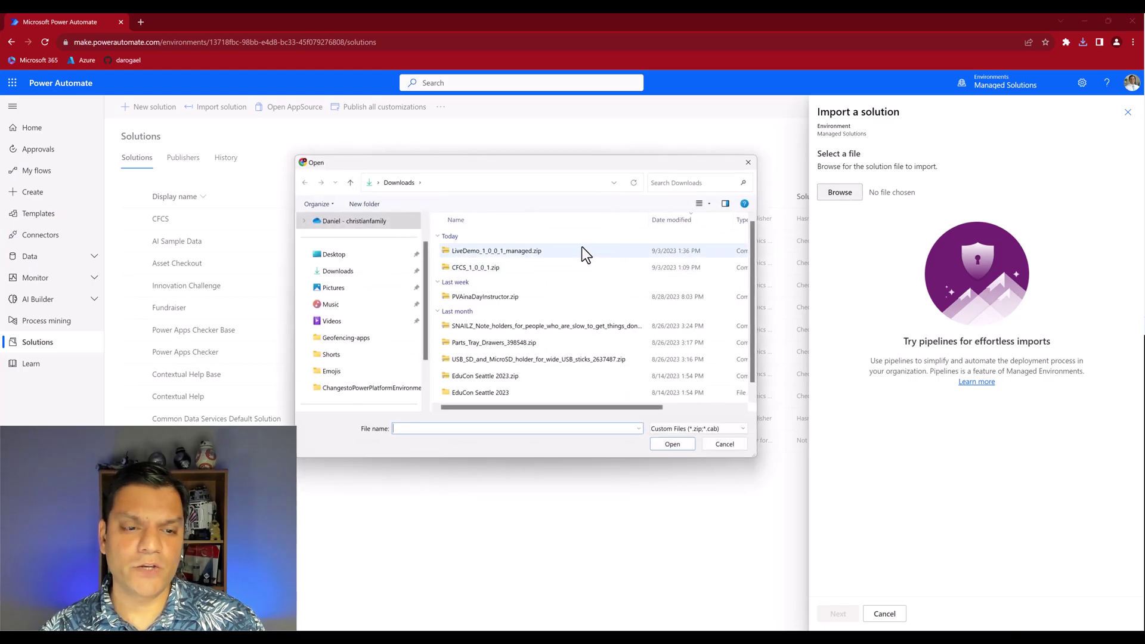
pyautogui.click(573, 252)
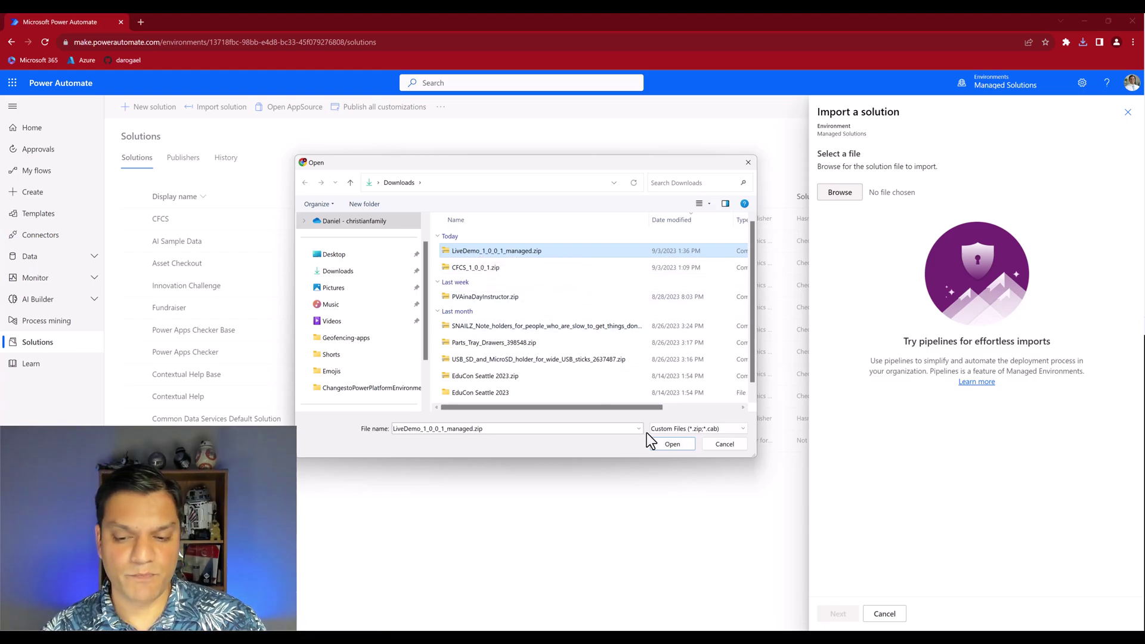
pyautogui.click(660, 443)
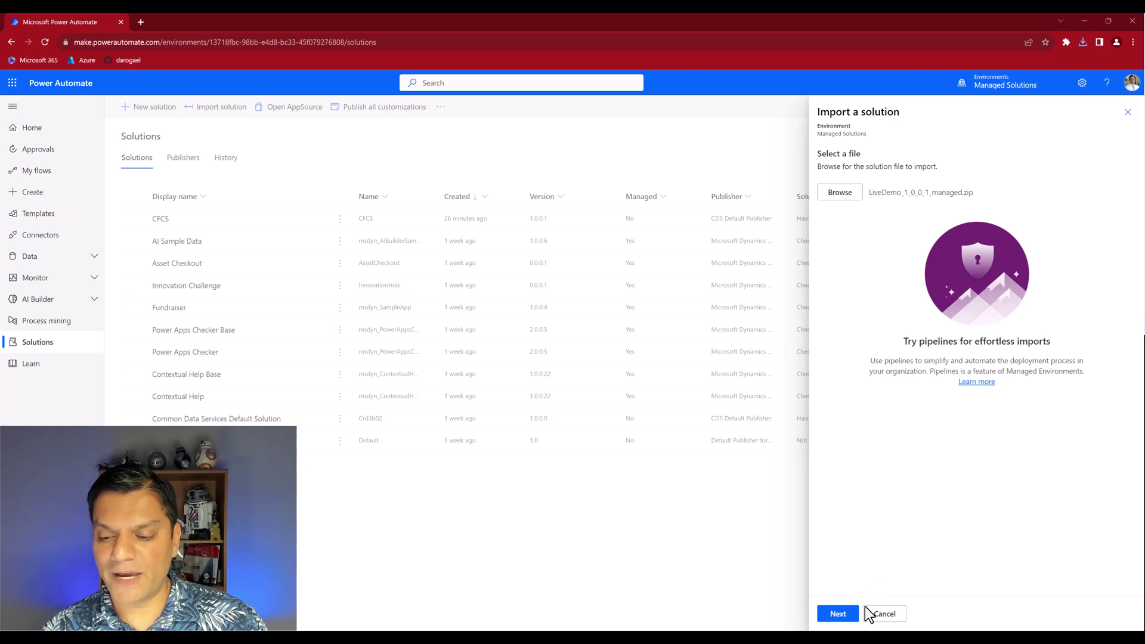
pyautogui.click(841, 617)
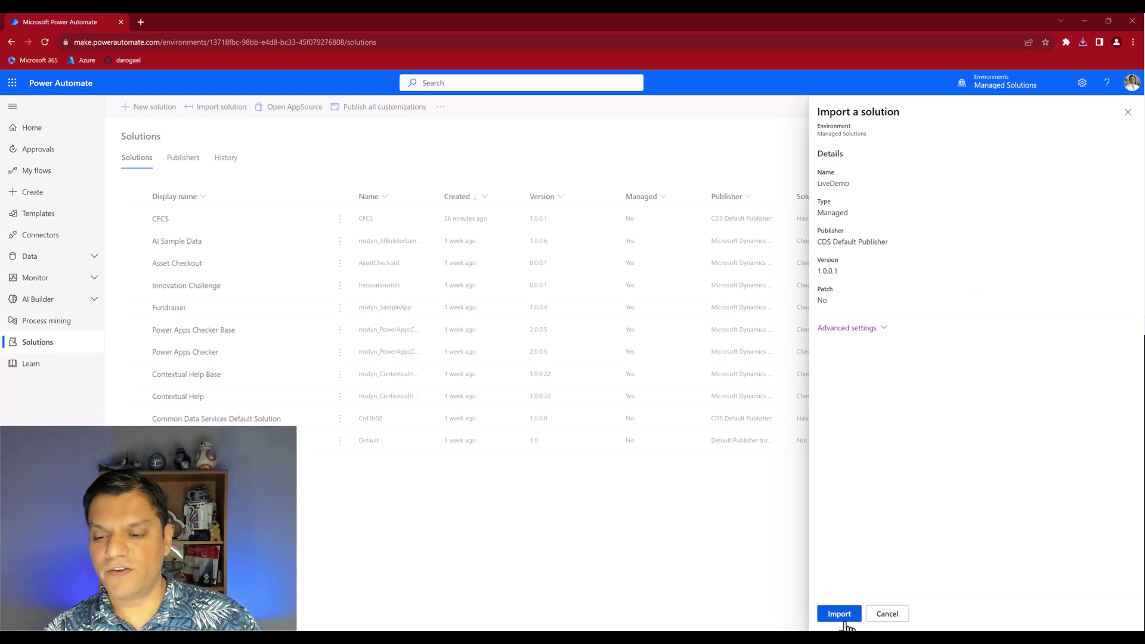
pyautogui.click(844, 620)
pyautogui.click(865, 333)
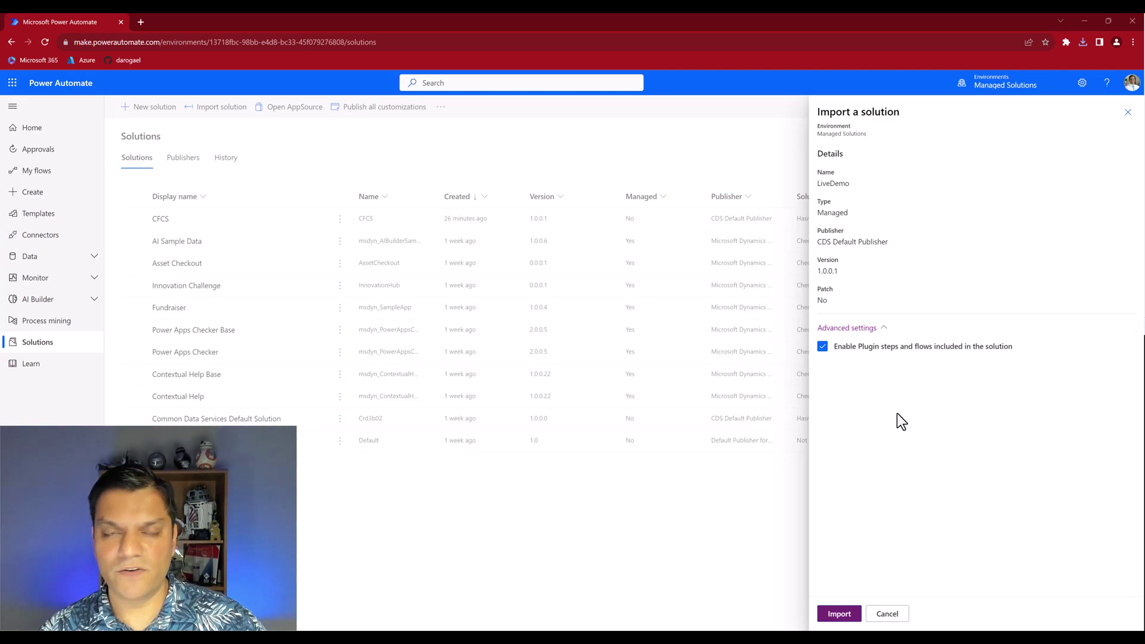
pyautogui.click(851, 611)
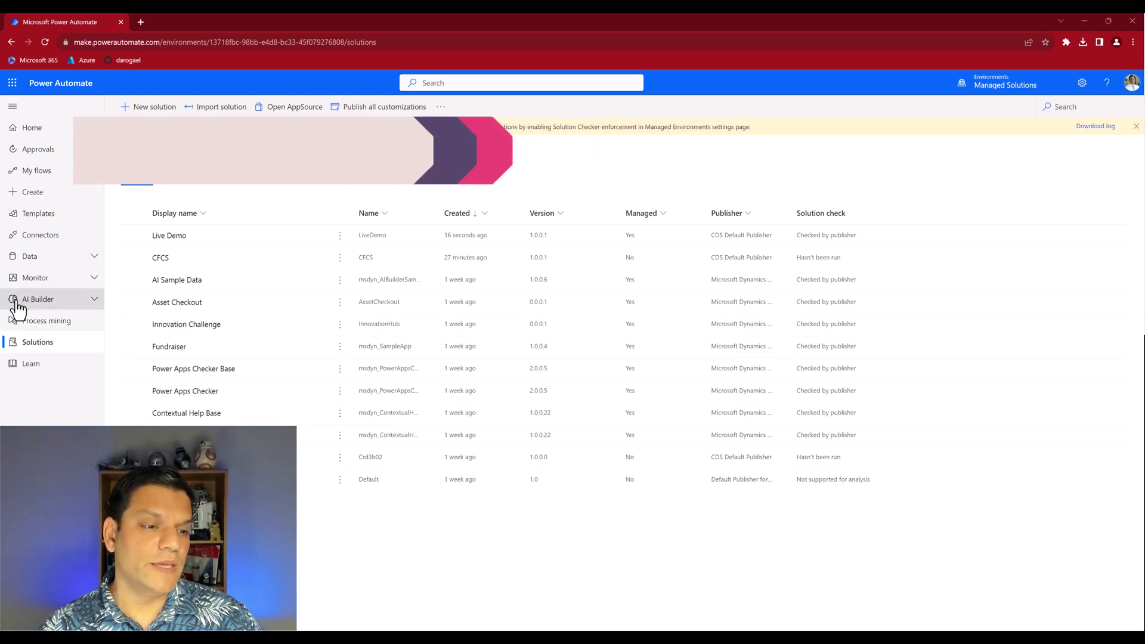
# Step: Inspect the imported Live Demo solution, list Managed Solutions' desktop flows, then return to Power Automate Desktop
pyautogui.click(175, 237)
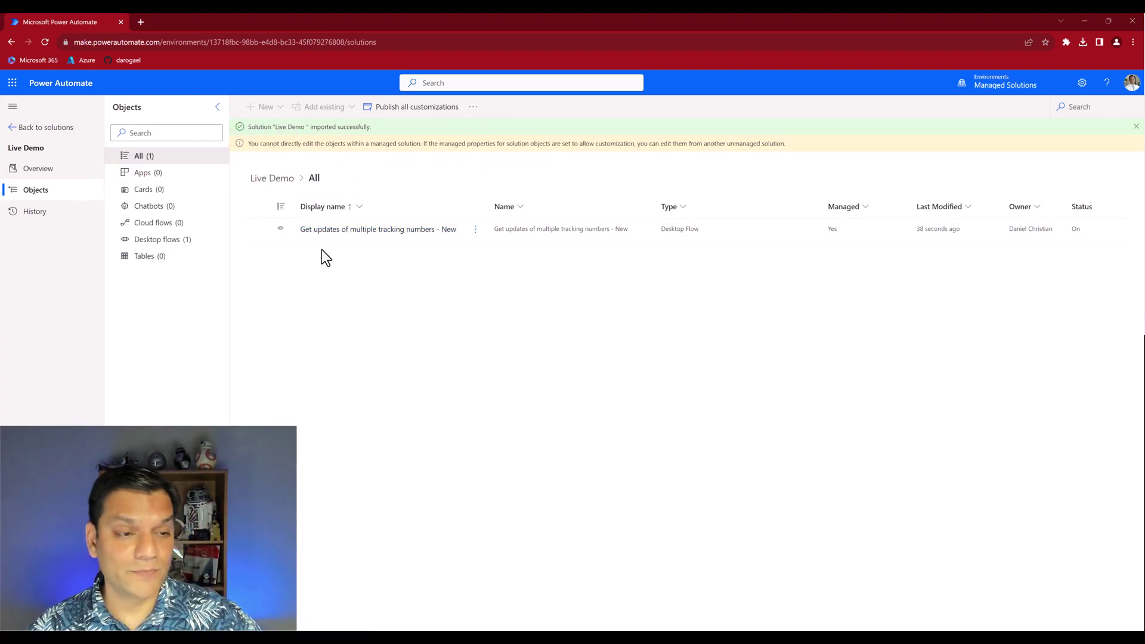
pyautogui.click(25, 128)
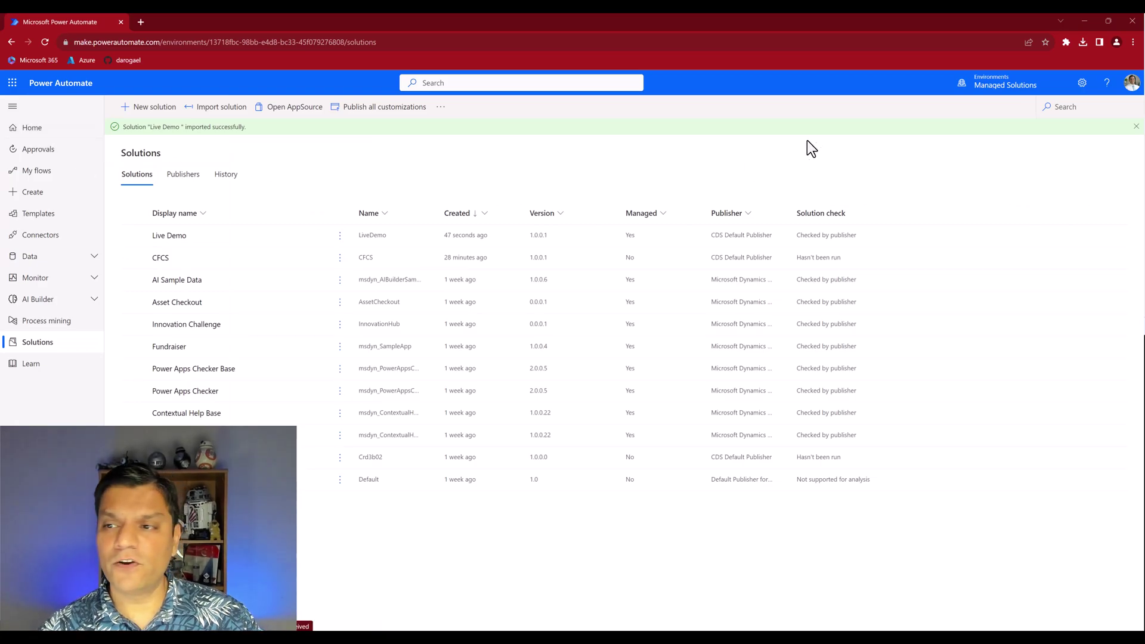
pyautogui.click(54, 176)
pyautogui.click(195, 175)
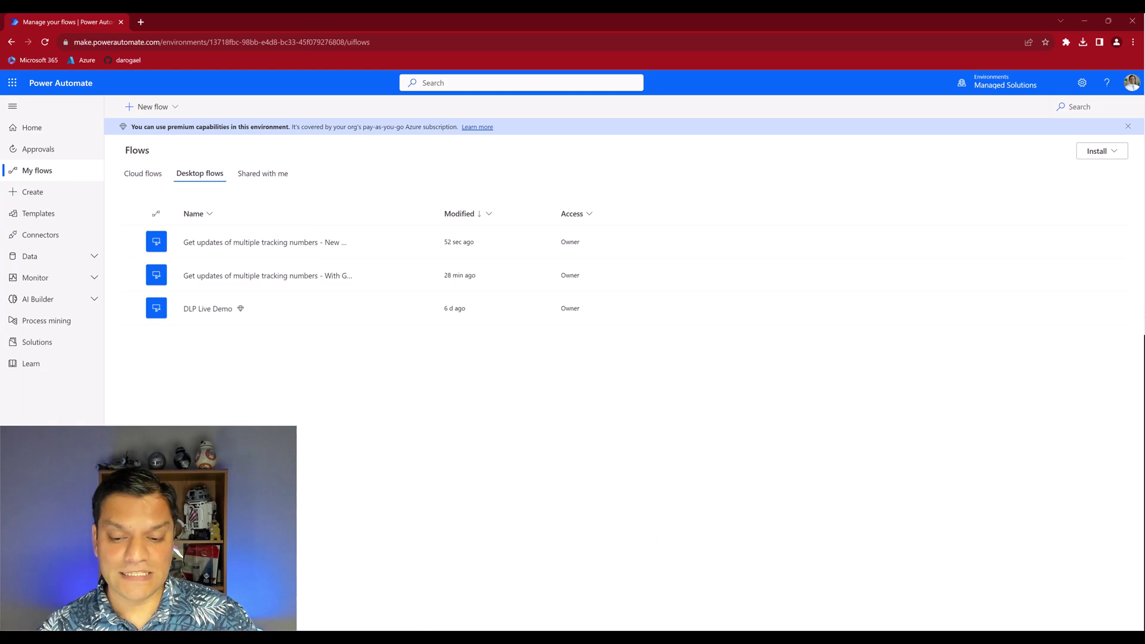
pyautogui.moveTo(664, 637)
pyautogui.click(660, 605)
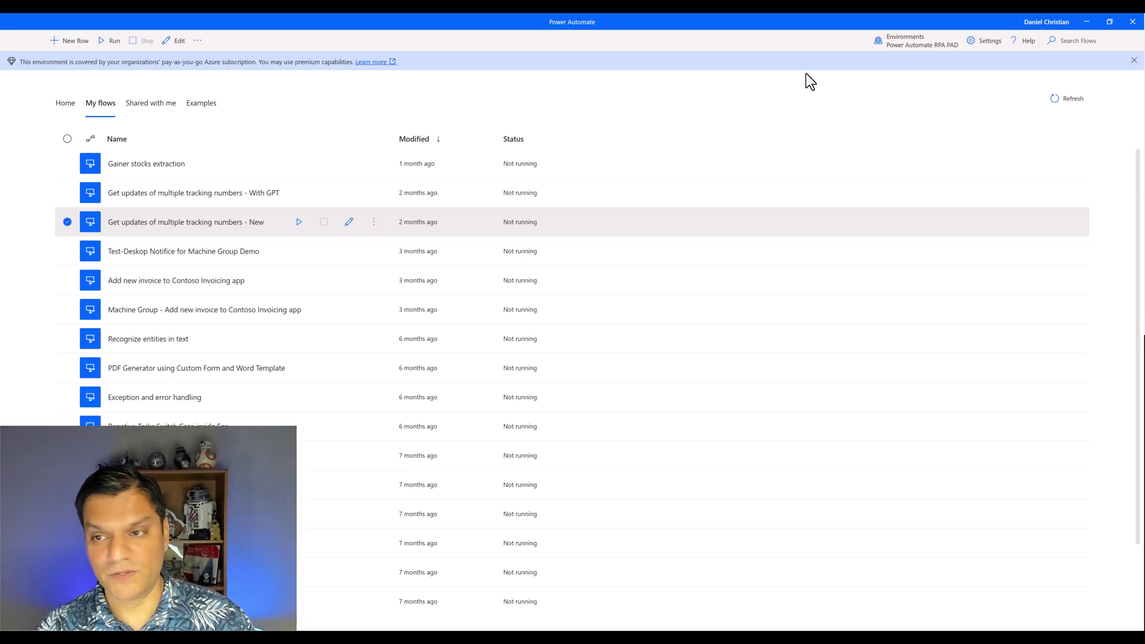
# Step: Select Managed Solutions from the Environments list in Power Automate Desktop
pyautogui.click(915, 54)
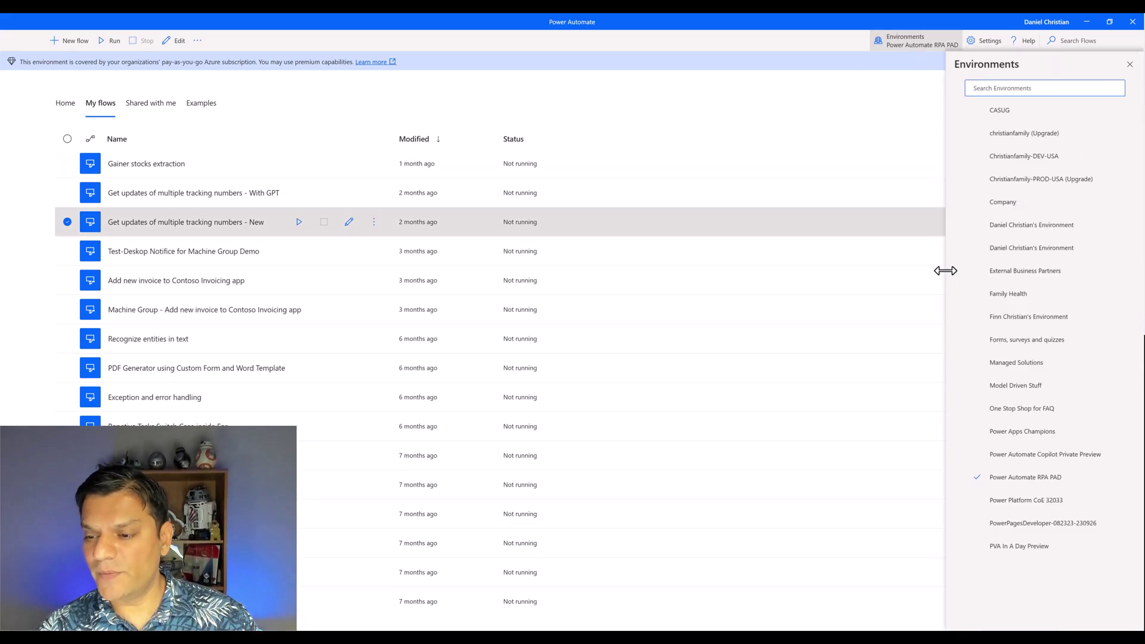
pyautogui.click(1002, 368)
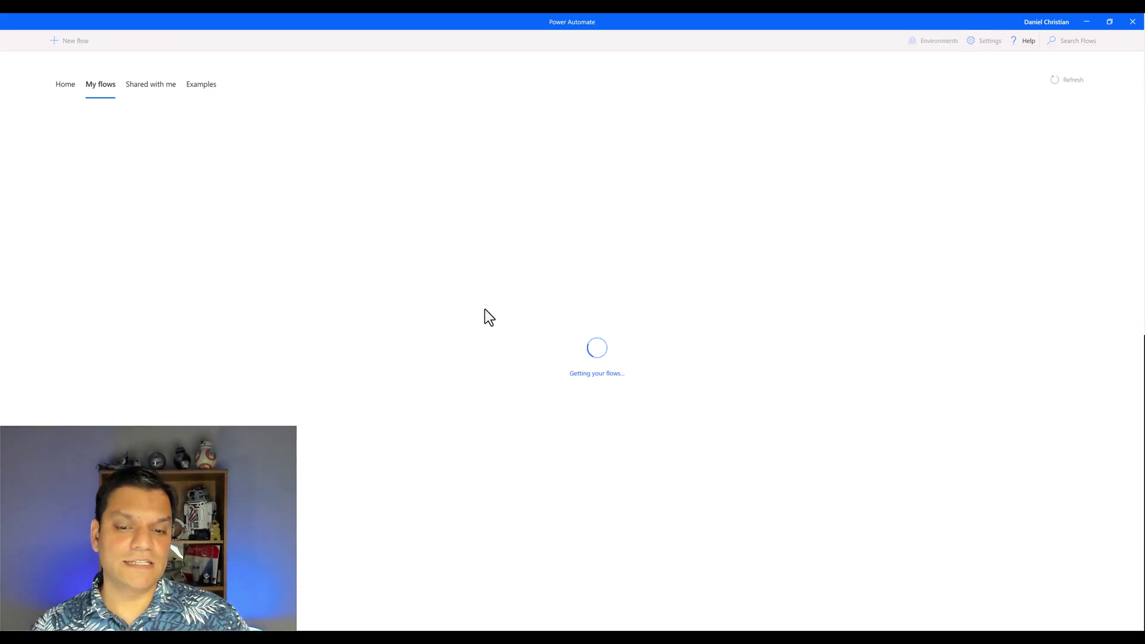